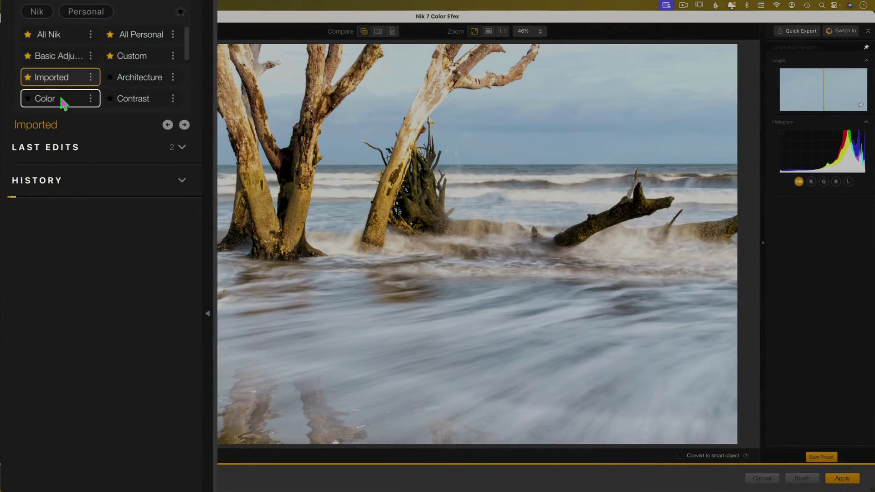
- Browse the Color, Contrast, Vintage and Softening filter categories, then nudge the Skylight control point
click(57, 104)
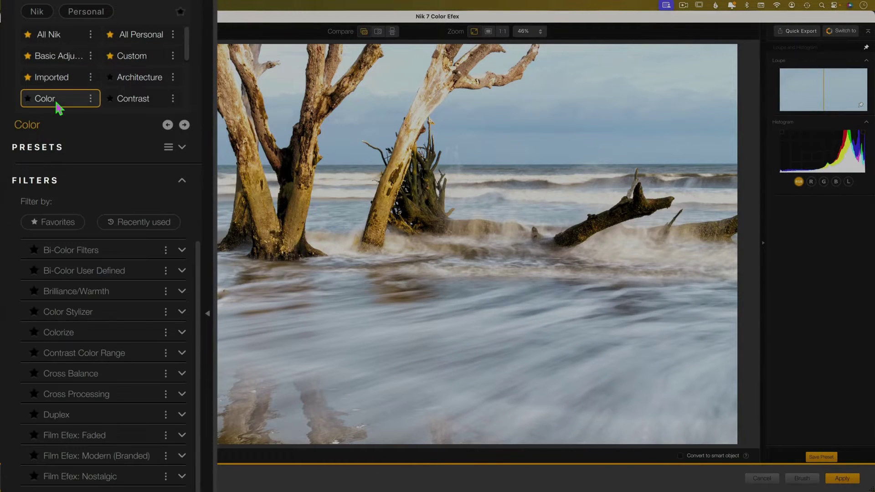
click(149, 103)
scroll(150, 104, down, 5)
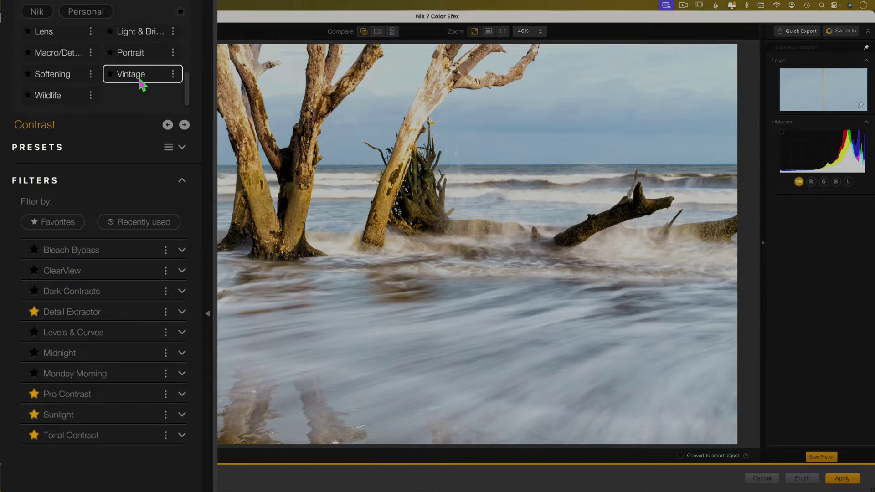
click(139, 77)
click(59, 85)
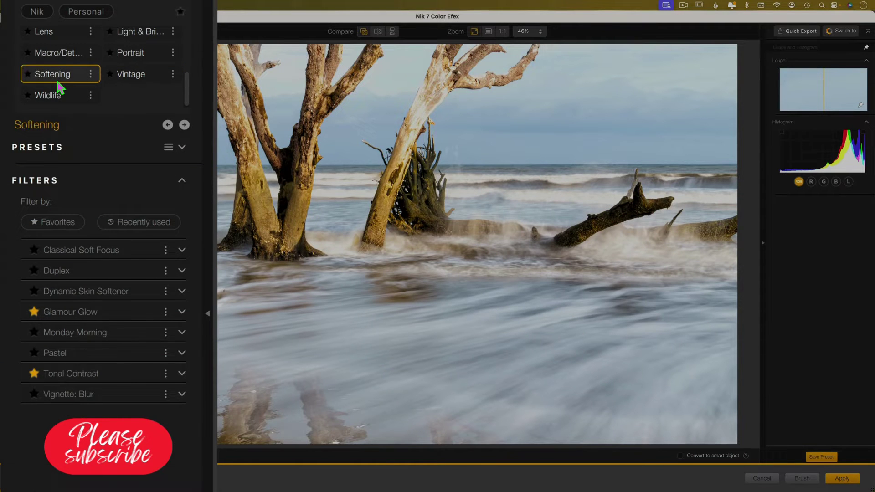
scroll(59, 73, up, 5)
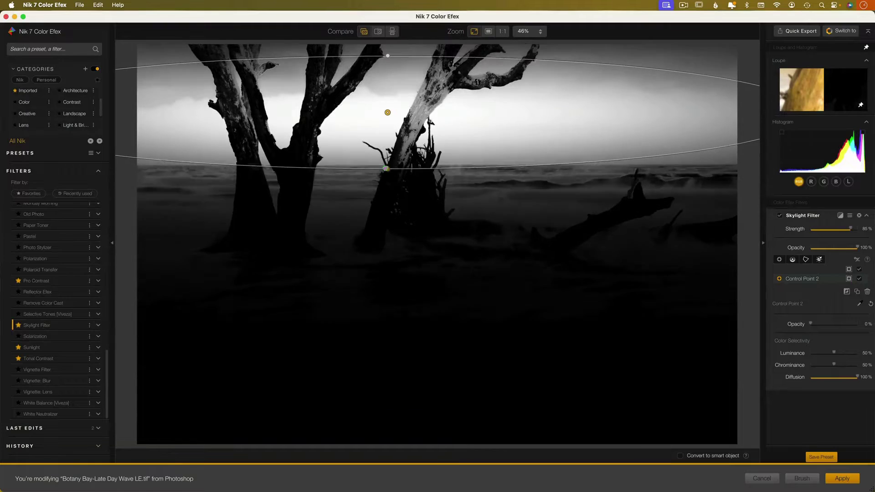
drag(385, 169, 386, 165)
- Move the Skylight control point over the sky and start a polygon along the log's edge
drag(387, 112, 400, 103)
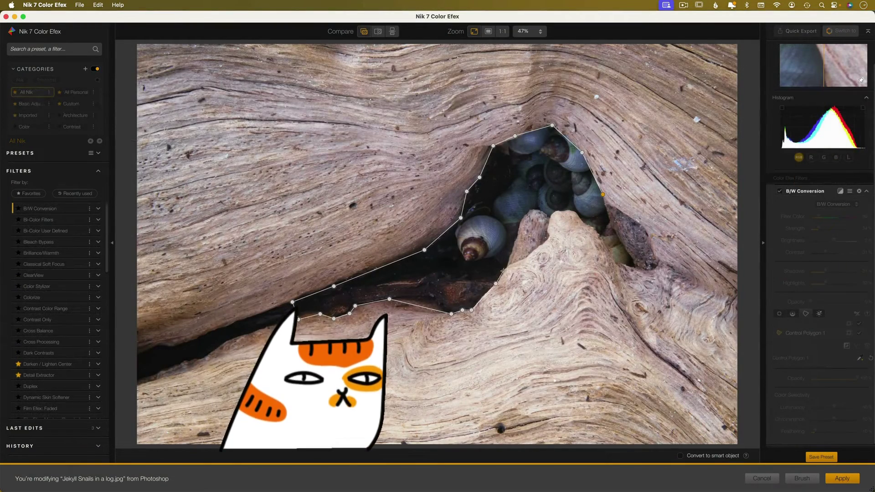
click(505, 269)
click(520, 222)
click(533, 208)
click(548, 215)
click(560, 210)
- Trace the crevice's right edge and close the polygon around the snails
click(579, 214)
click(598, 233)
click(614, 257)
click(635, 269)
click(636, 261)
click(620, 237)
click(603, 195)
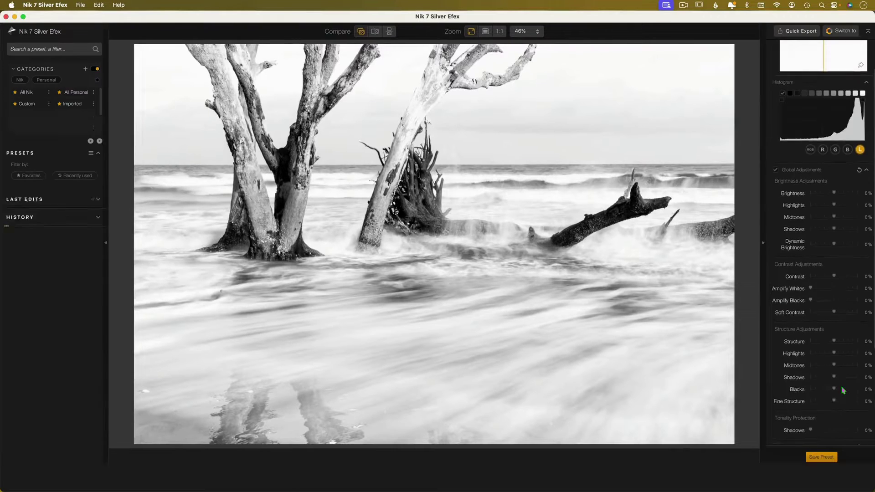
scroll(843, 391, down, 2)
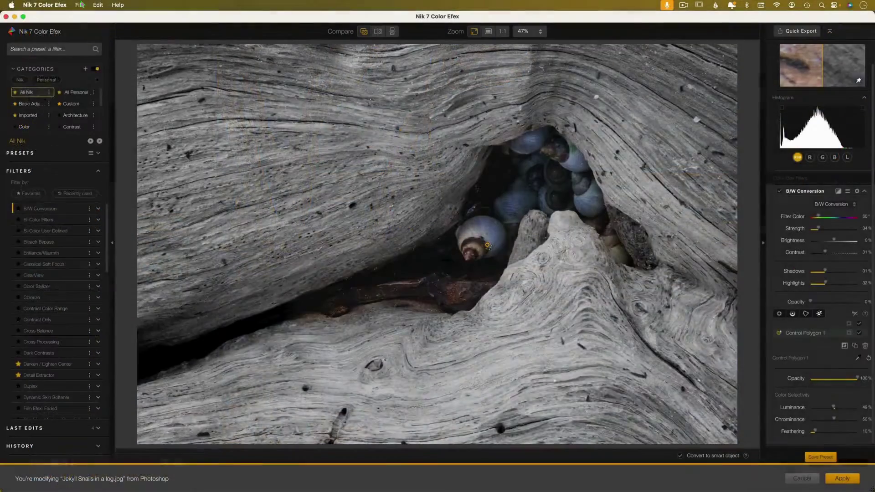
- Open the Color Efex preferences to the Export tab's Quick Export settings
click(44, 5)
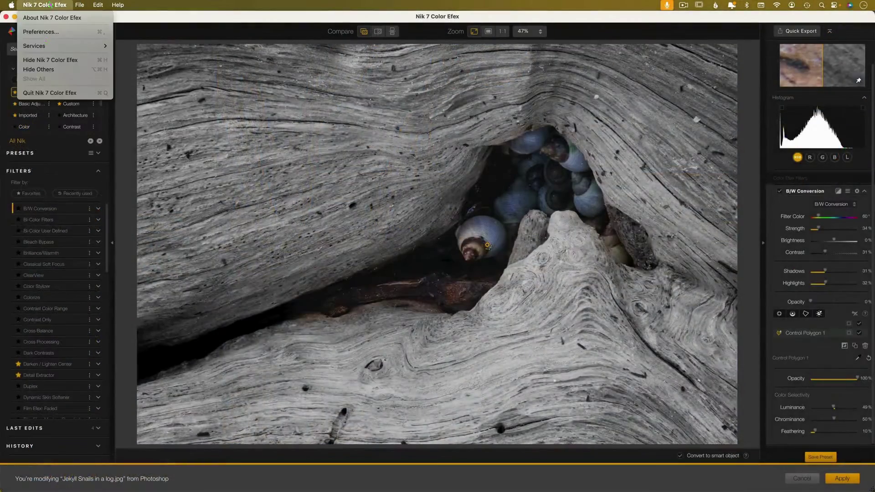
click(47, 35)
click(382, 150)
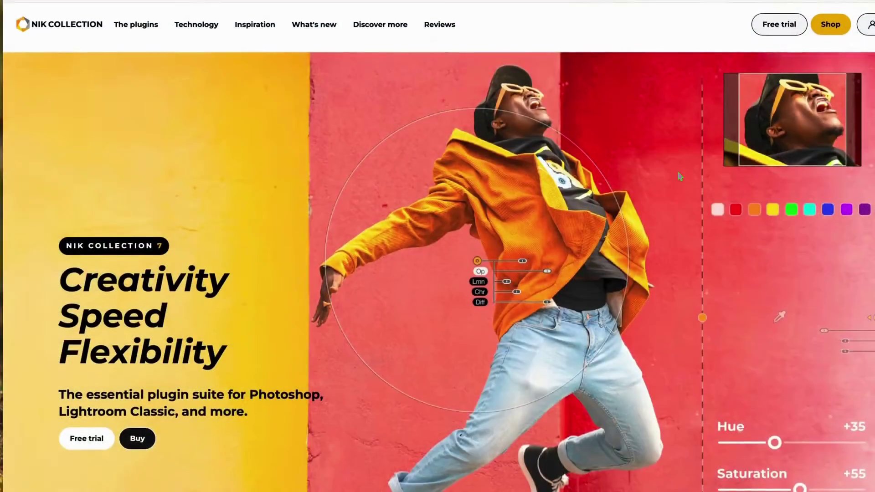
- Scroll the Nik Collection 7 page down to 'The new Nik Collection 7 at a glance'
scroll(679, 176, down, 2)
scroll(680, 176, down, 10)
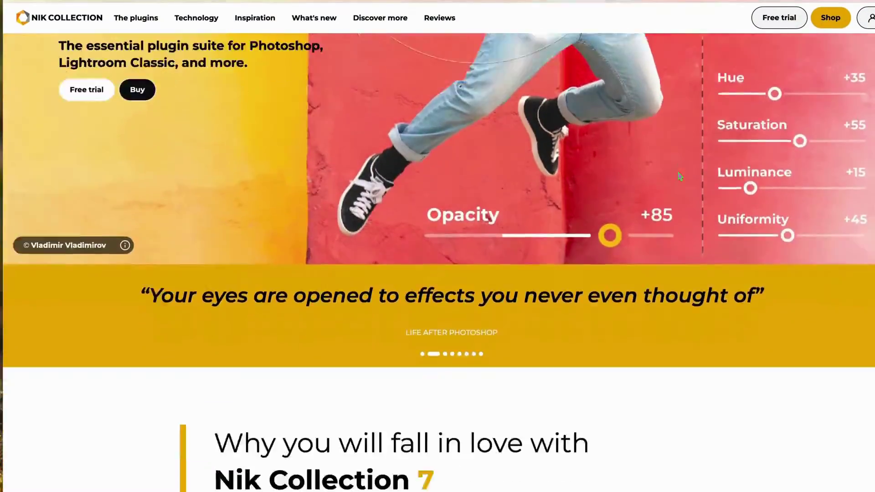
scroll(680, 176, down, 8)
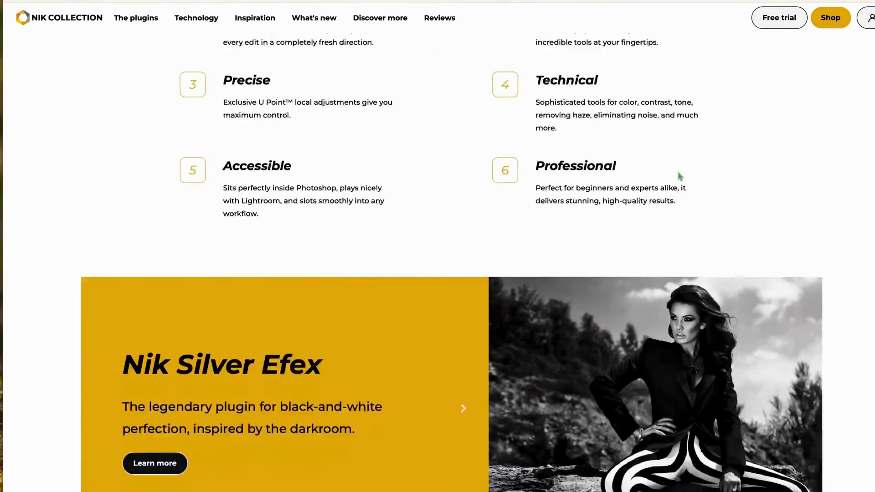
scroll(680, 176, down, 9)
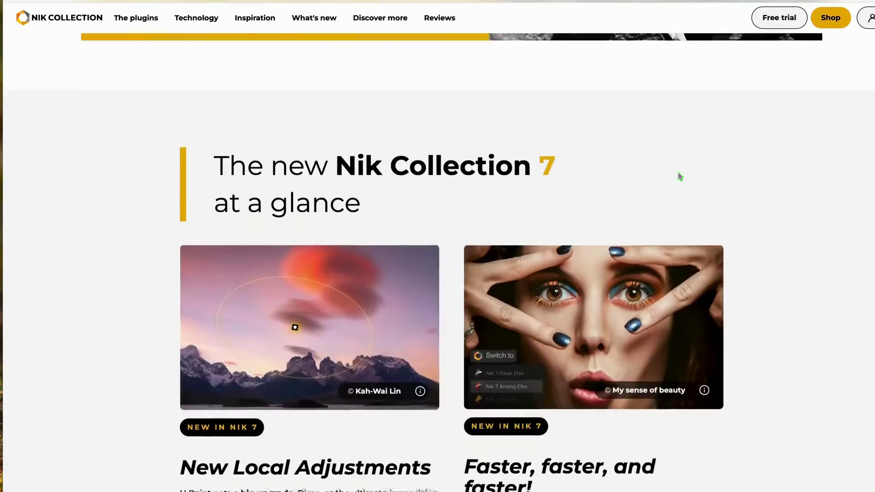
- Show the shell photo's Edit In list of Nik 7 plugins in Lightroom Classic
scroll(679, 176, down, 5)
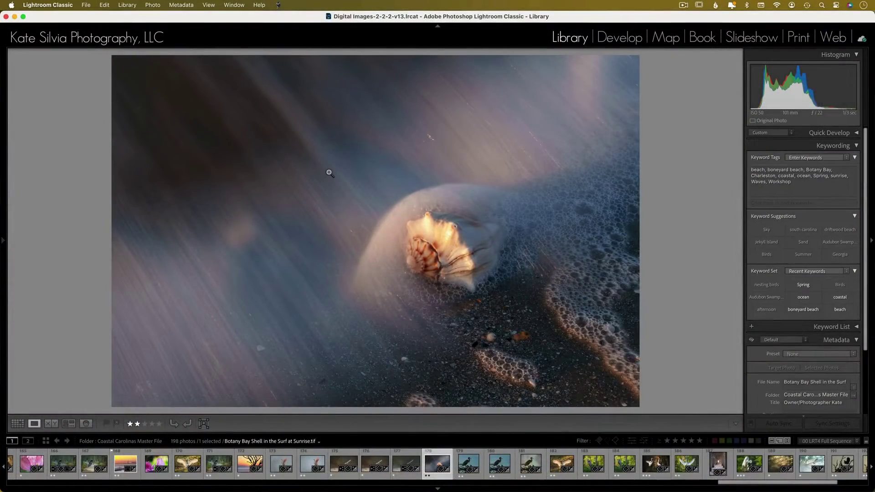
right_click(330, 173)
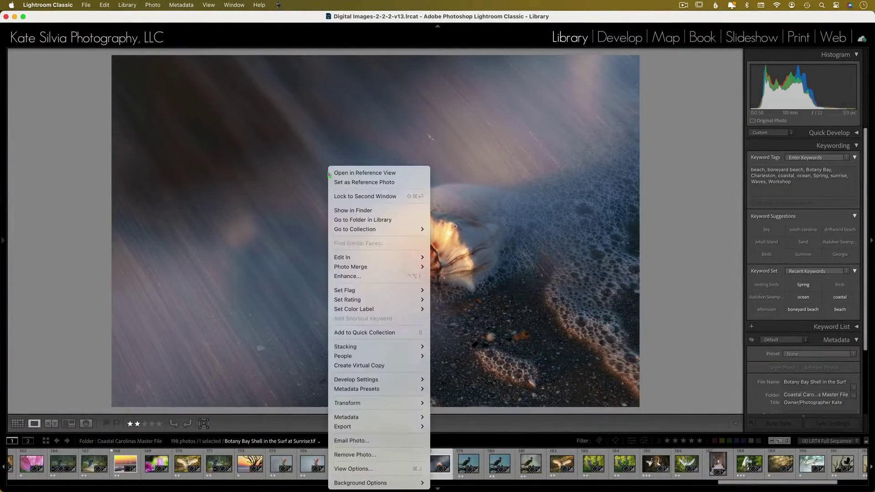
mouse_move(392, 257)
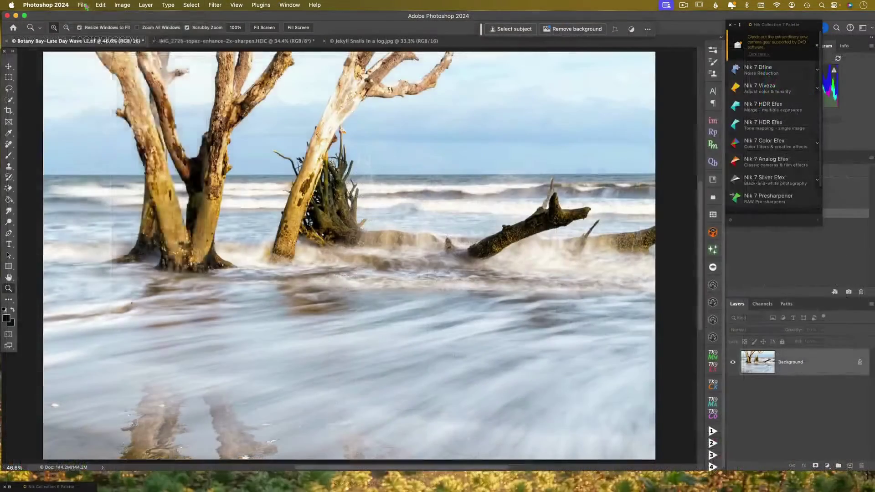
click(82, 5)
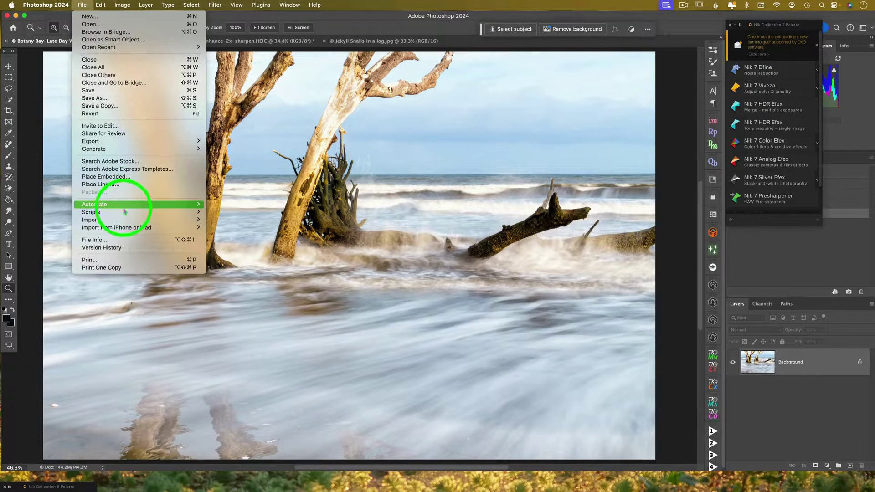
- Check the Nik entries under File > Automate, then dismiss the menus
mouse_move(127, 209)
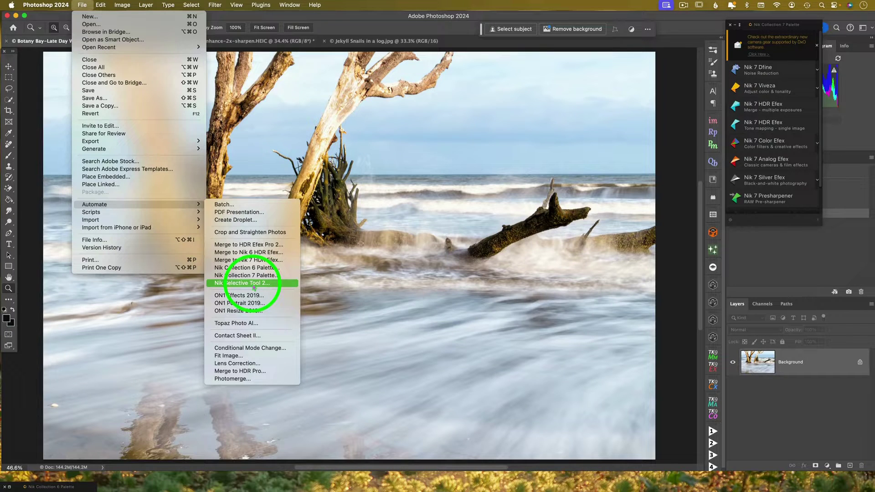
click(128, 323)
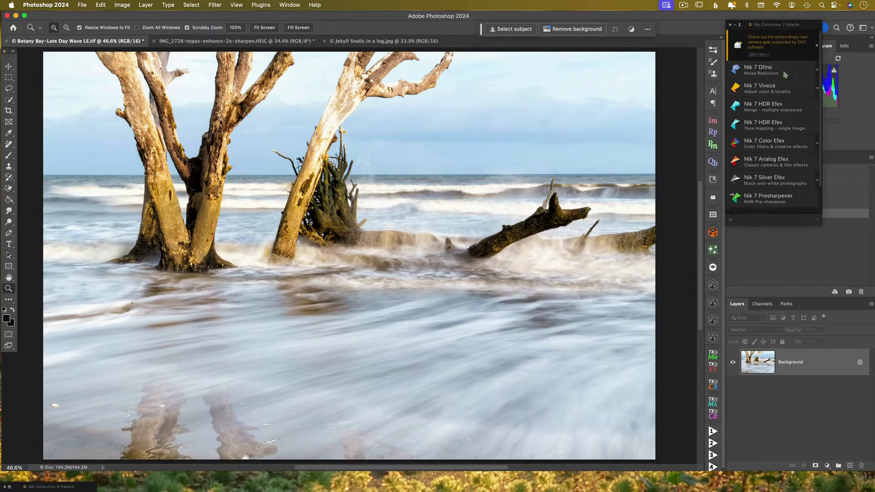
- Expand the Nik 7 Dfine presets and Viveza options in the Nik palette
scroll(785, 74, down, 2)
scroll(785, 74, up, 2)
click(818, 72)
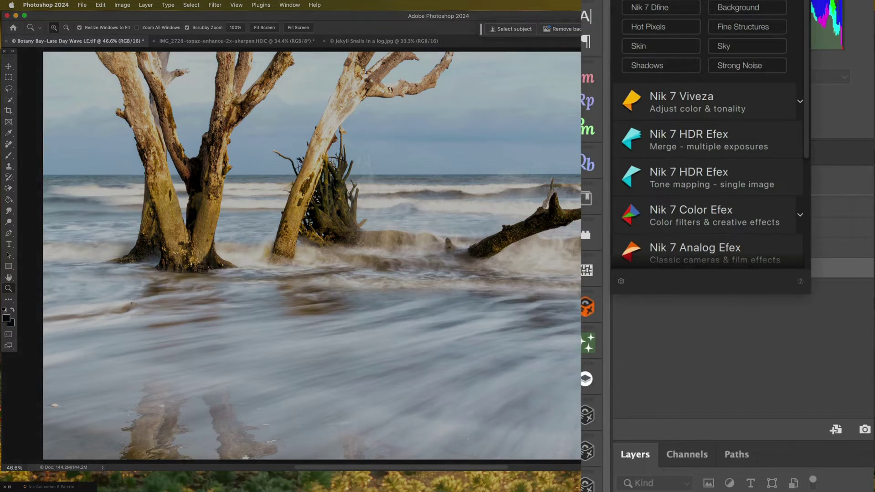
scroll(709, 137, down, 3)
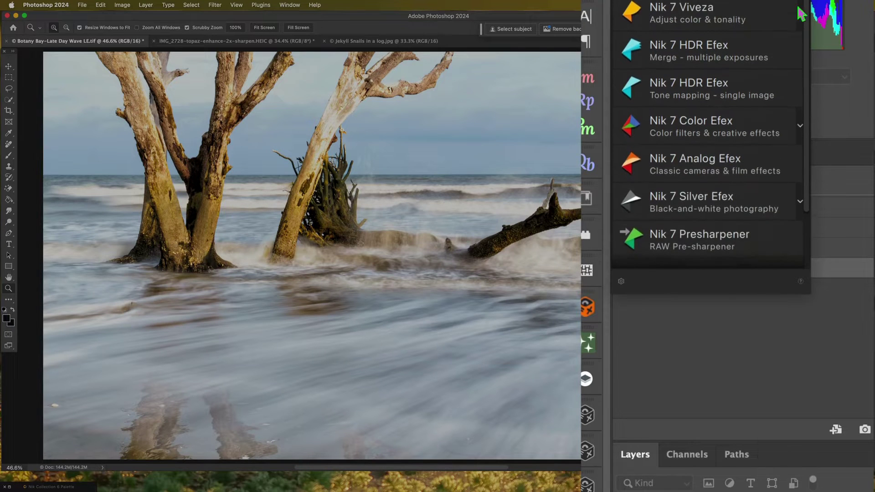
click(800, 11)
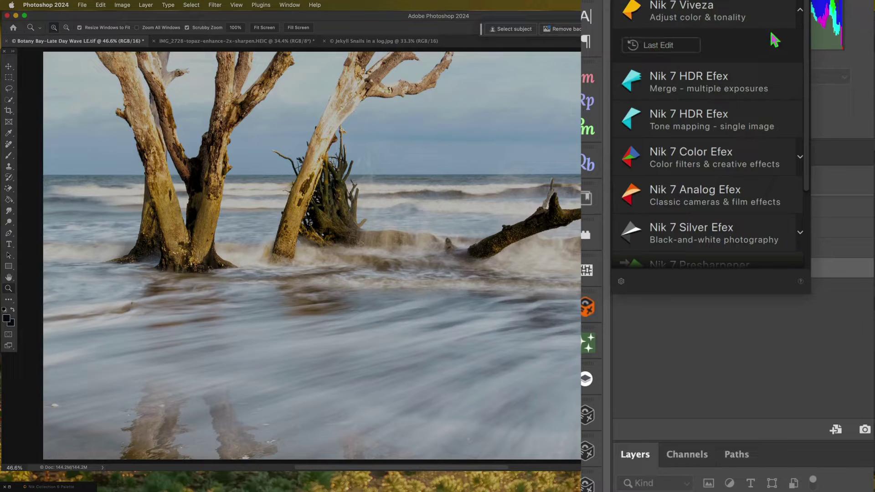
- Browse the Nik 7 Color Efex presets, then close the Nik presets palette
click(800, 157)
scroll(807, 203, down, 5)
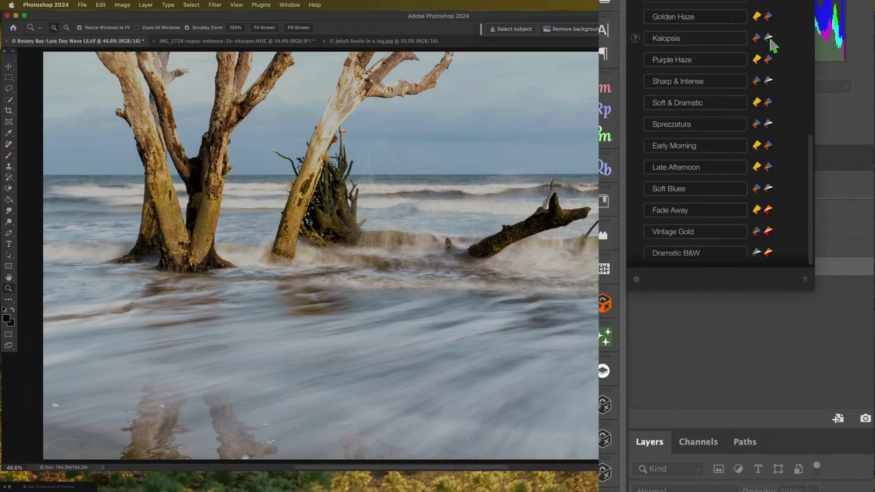
scroll(763, 121, up, 10)
scroll(762, 121, up, 5)
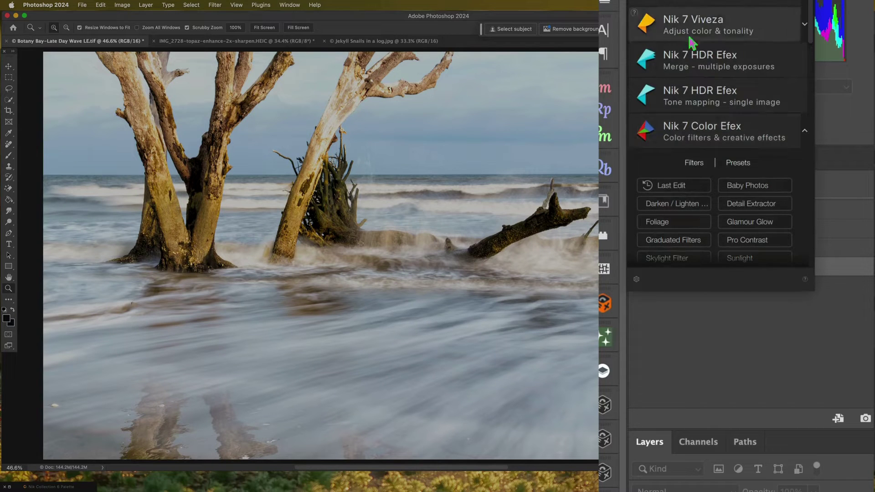
scroll(742, 36, down, 15)
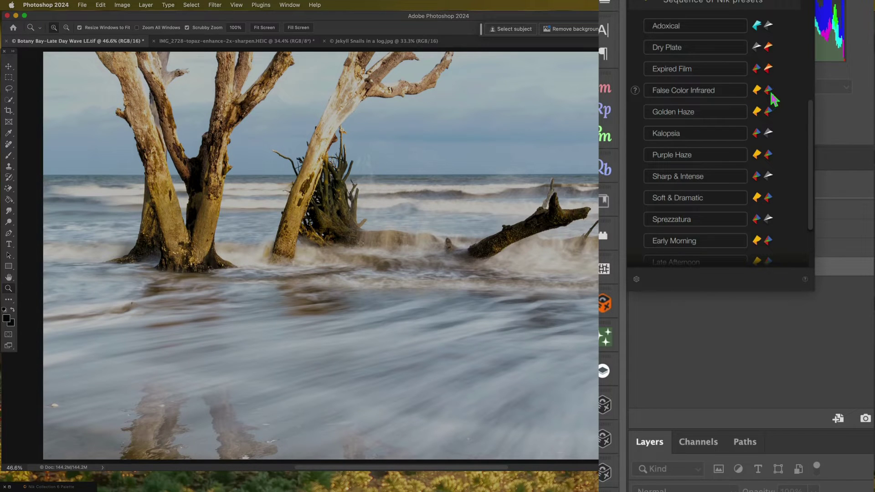
mouse_move(719, 92)
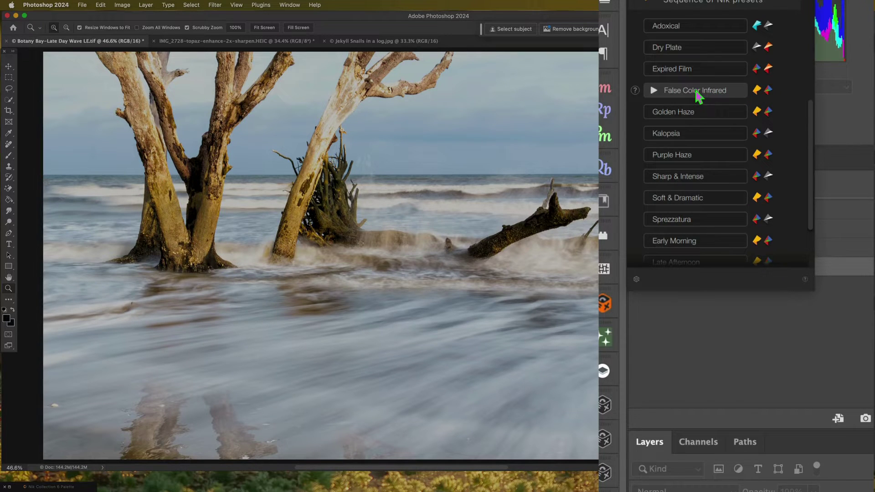
click(697, 91)
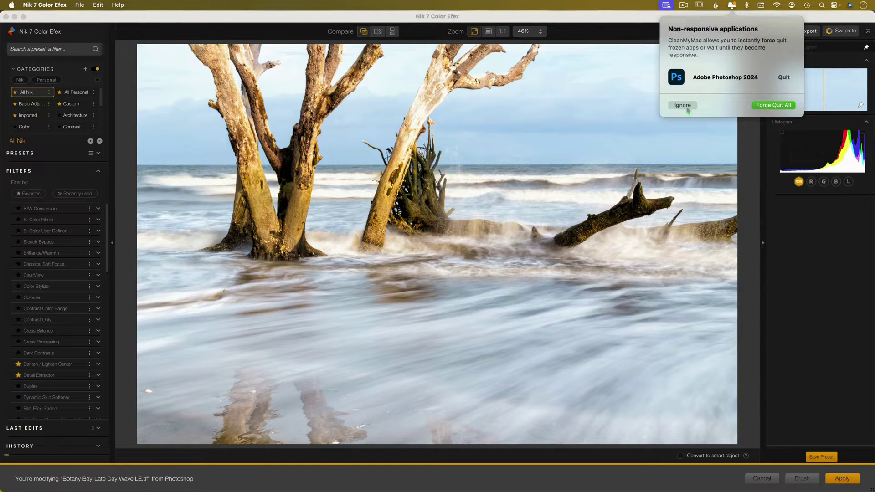
- Dismiss the non-responsive app warning and view the Imported and Color filter categories
click(683, 106)
click(14, 69)
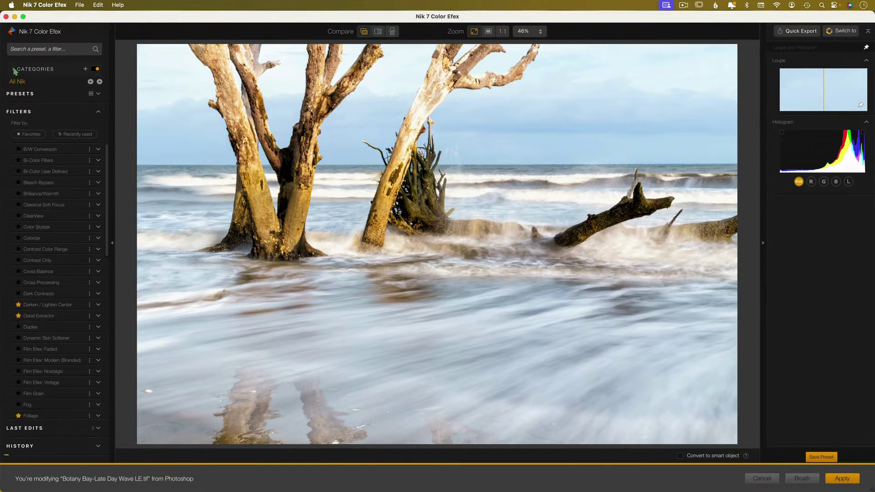
click(14, 69)
click(28, 115)
click(31, 131)
- Browse the Contrast, Vintage and Softening categories, then return to All Nik filters
click(79, 129)
scroll(79, 123, down, 4)
click(75, 114)
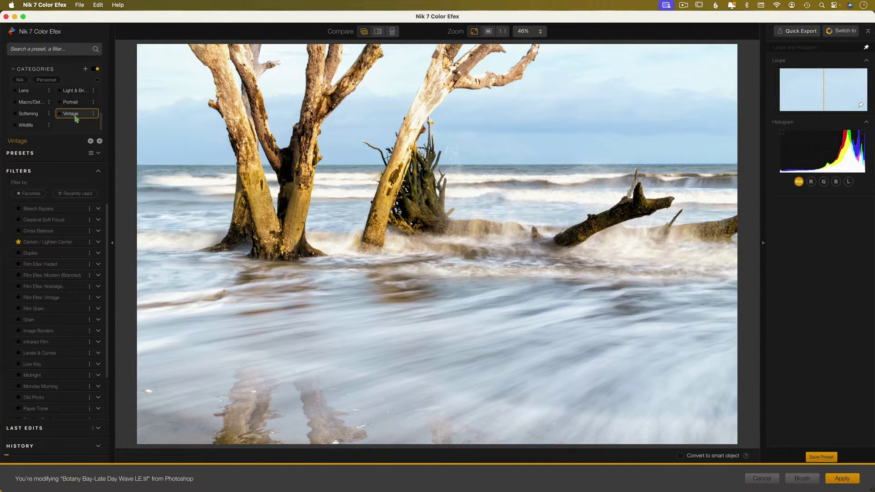
click(31, 118)
scroll(32, 114, up, 4)
click(32, 95)
- Expand the Presets section and look over its save and import options
click(37, 172)
click(91, 153)
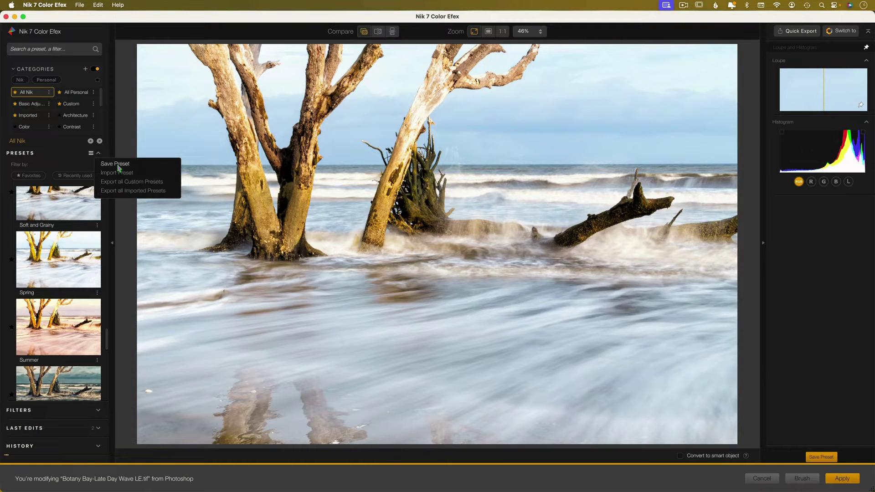
click(98, 155)
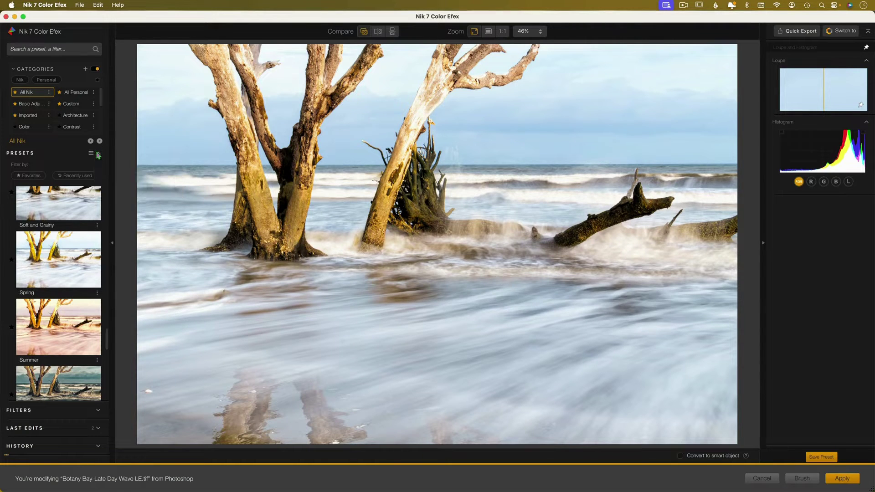
scroll(84, 235, down, 5)
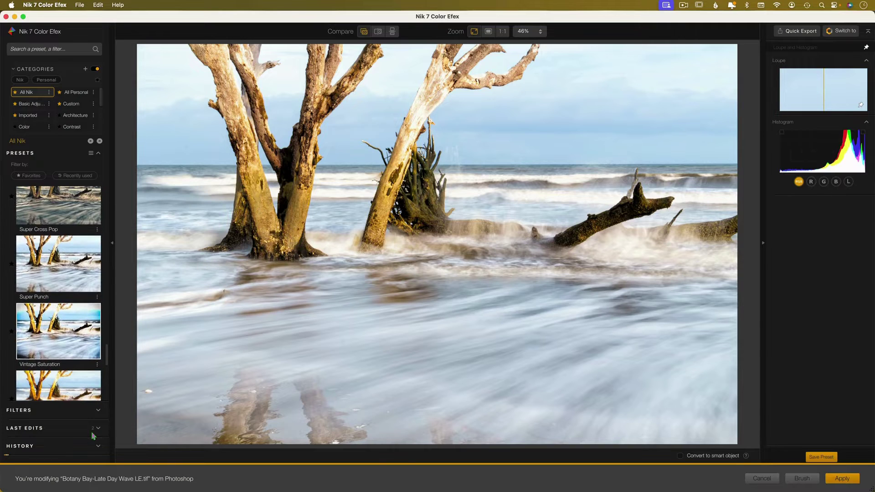
click(99, 413)
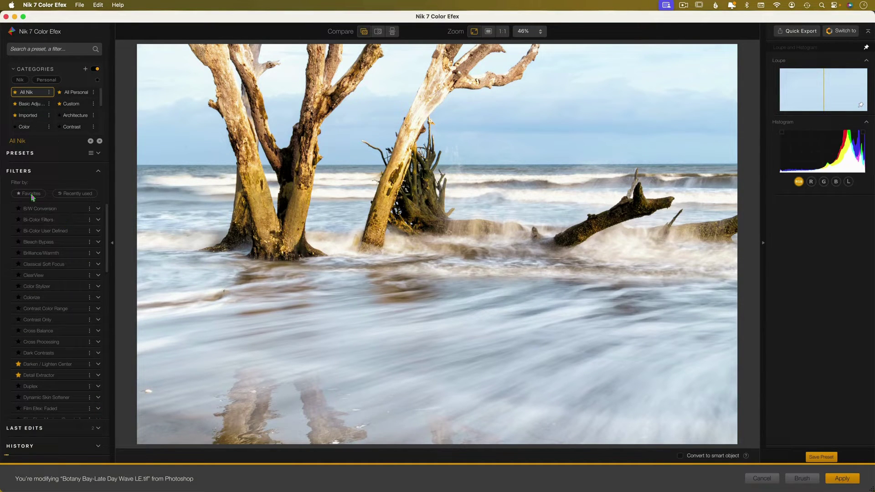
- Filter the list to favorite filters, then show all filters again
click(20, 222)
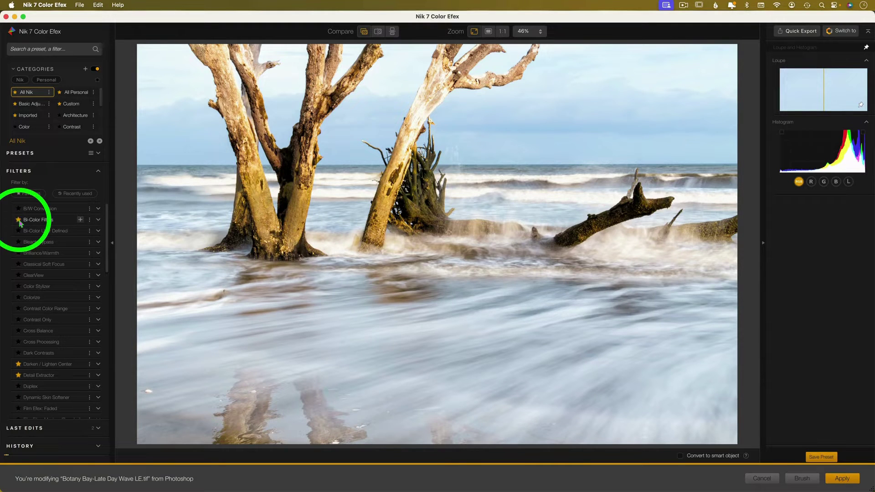
click(51, 285)
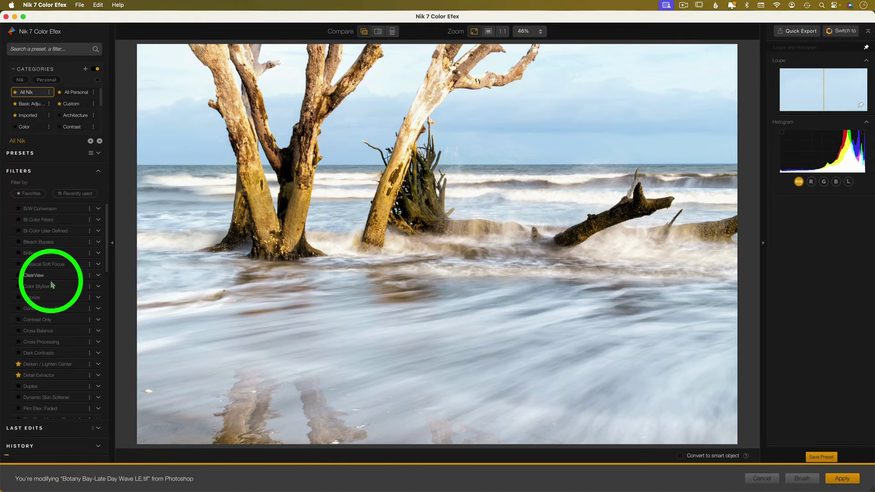
click(33, 195)
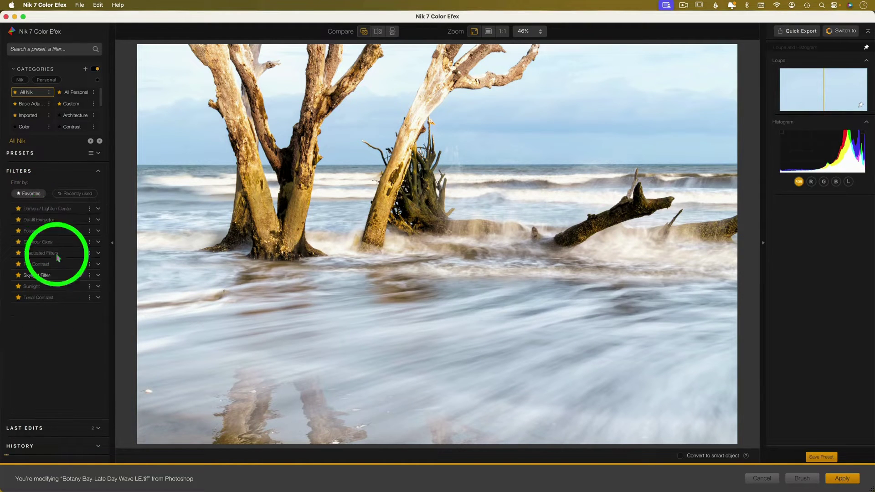
click(38, 195)
scroll(52, 242, up, 1)
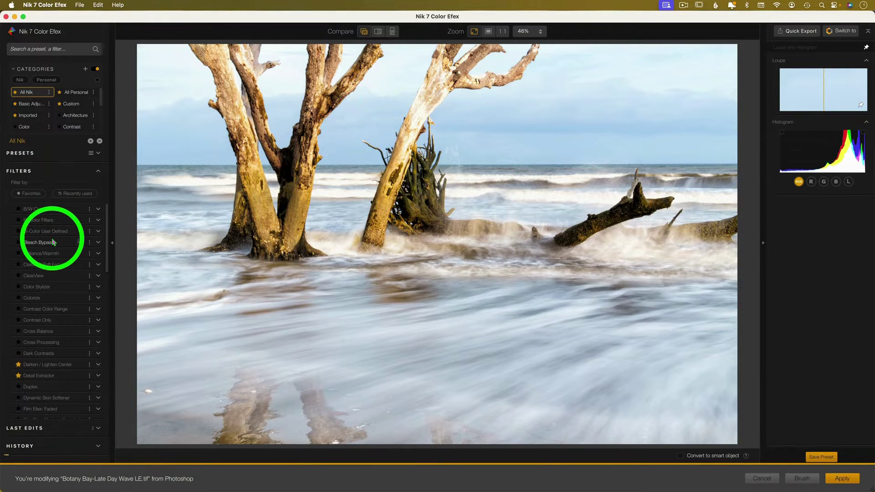
scroll(52, 243, down, 10)
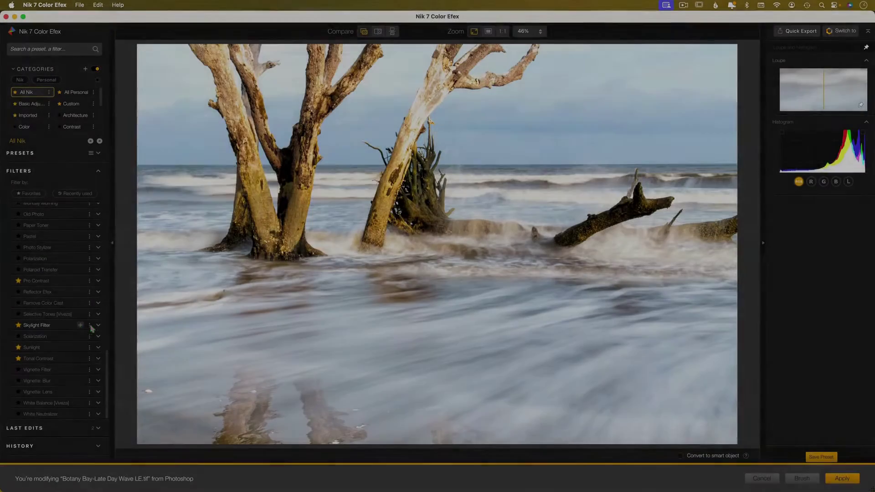
click(80, 325)
click(90, 326)
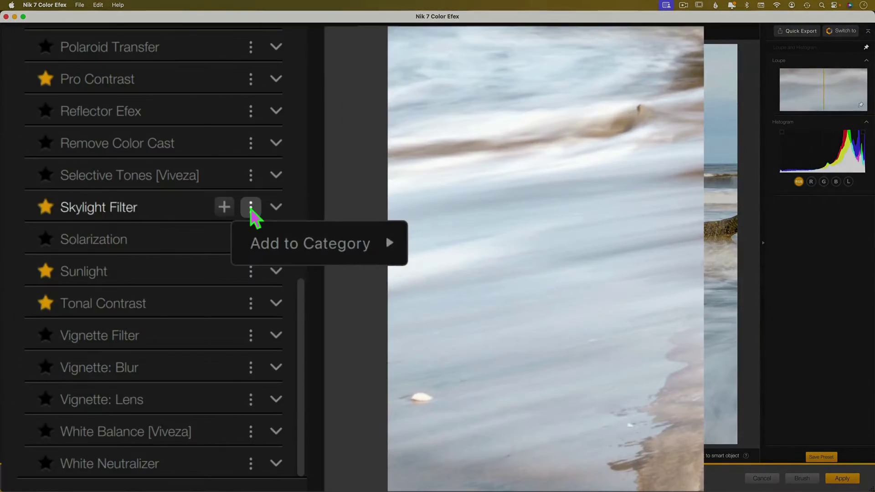
mouse_move(96, 340)
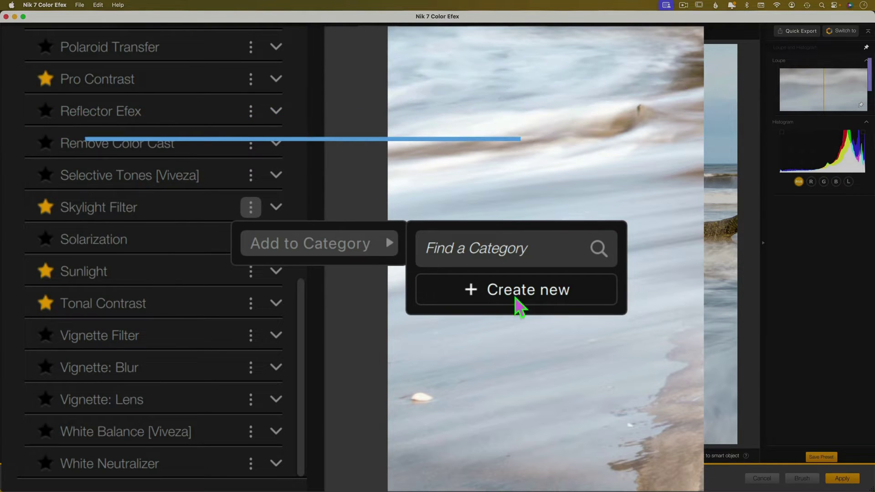
click(251, 210)
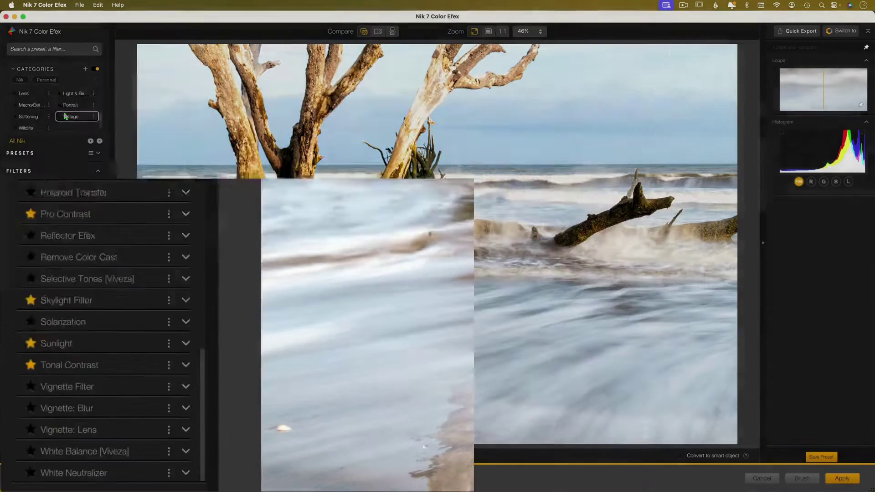
click(67, 114)
scroll(65, 116, up, 3)
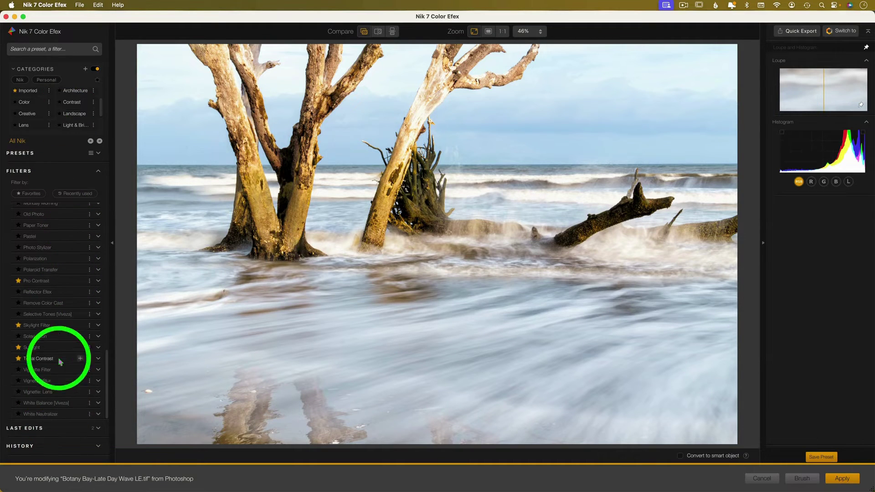
click(98, 348)
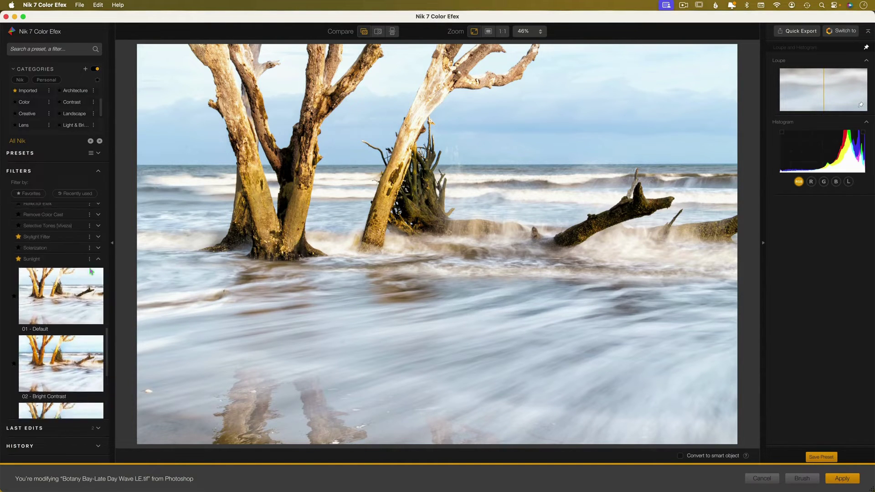
scroll(90, 272, up, 1)
click(99, 249)
scroll(84, 280, down, 10)
scroll(84, 280, up, 6)
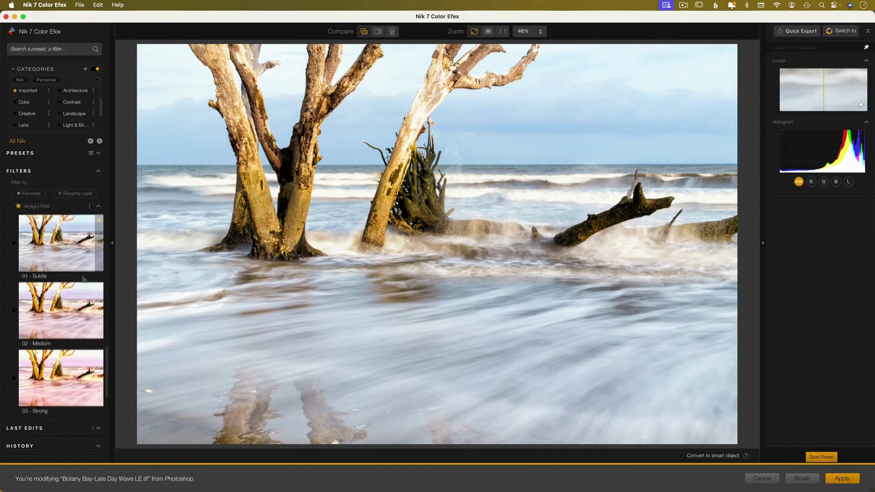
click(98, 207)
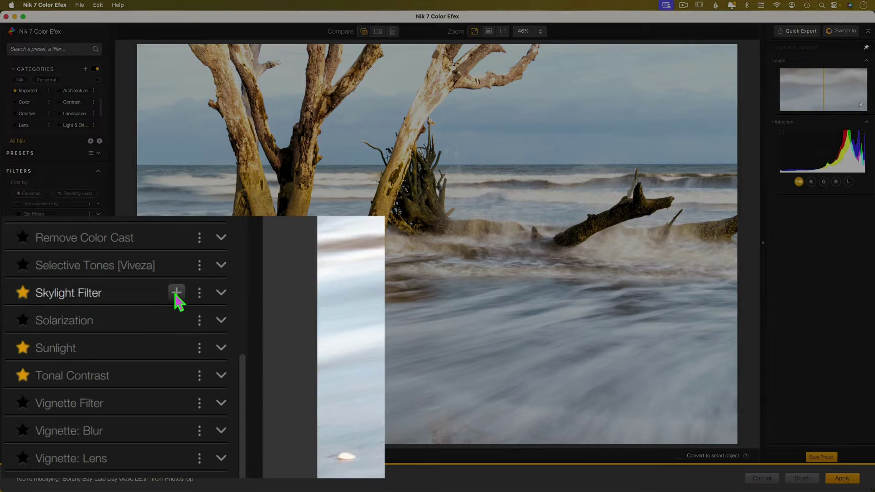
- Apply the Skylight Filter at 85% strength, keeping opacity at 100%
click(81, 325)
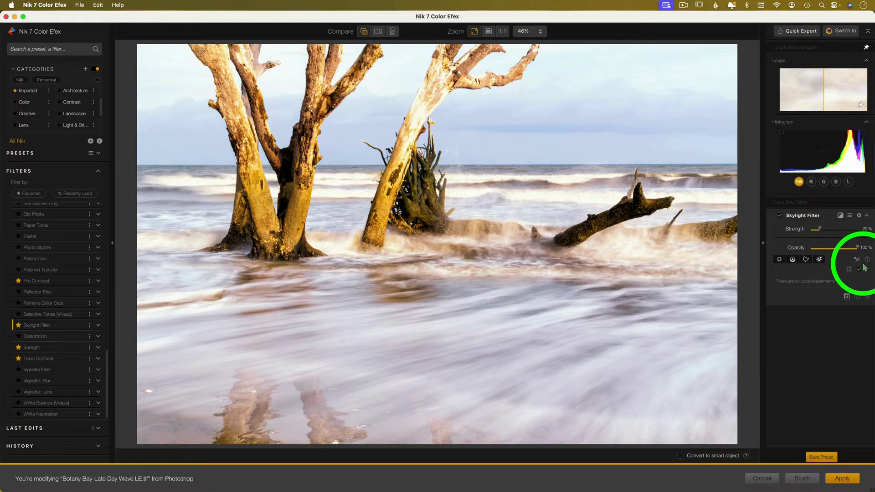
drag(820, 229, 851, 232)
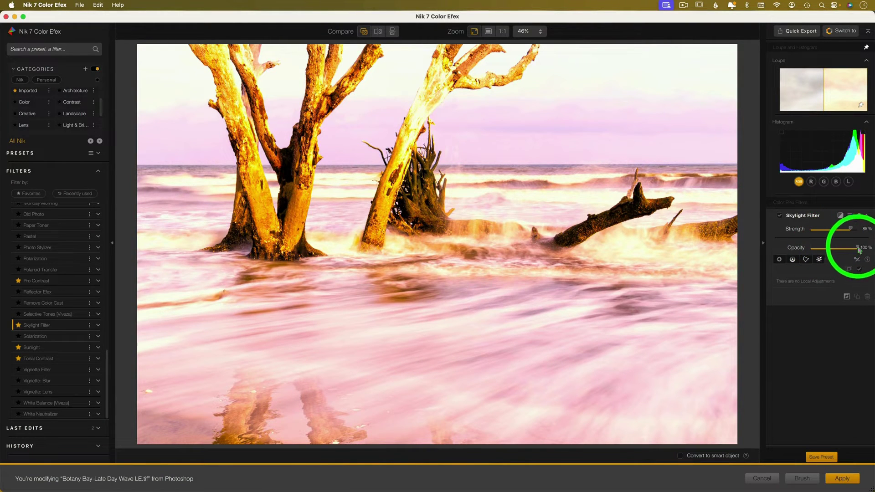
mouse_move(859, 248)
mouse_down()
mouse_move(829, 248)
mouse_move(857, 248)
mouse_up()
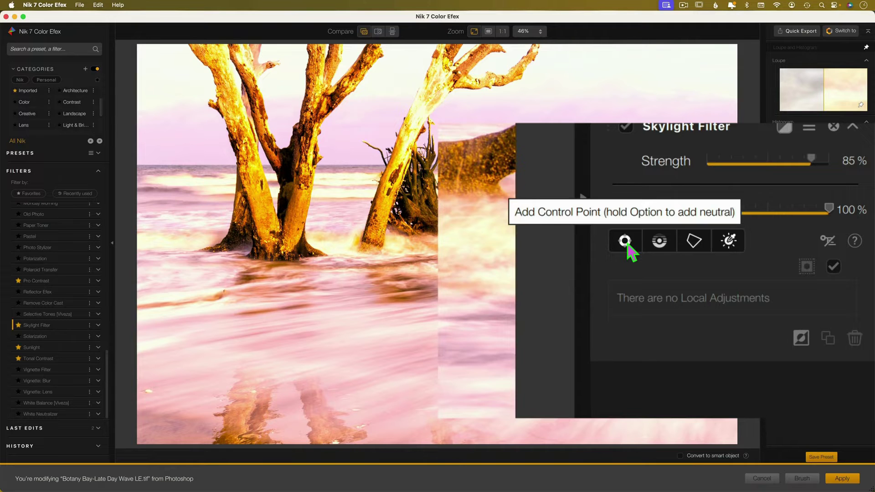
- Place Control Point 1 on the central trunk and stretch it into a tall, narrow ellipse
click(780, 260)
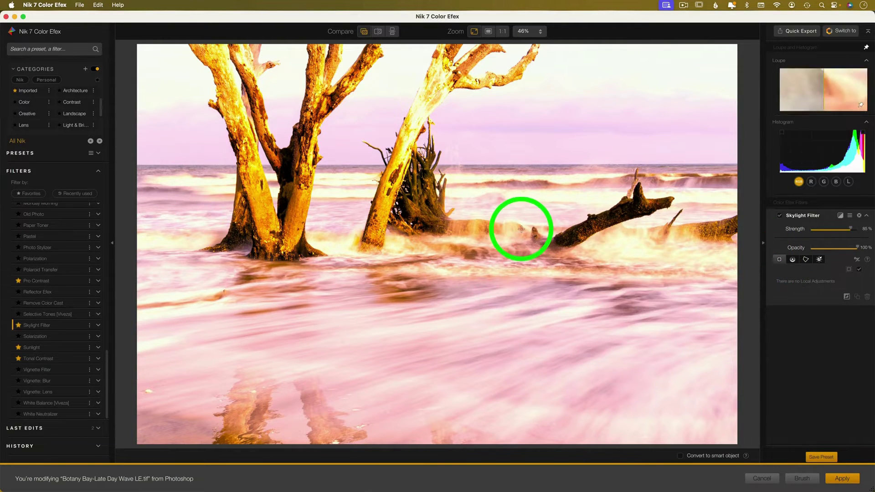
click(379, 214)
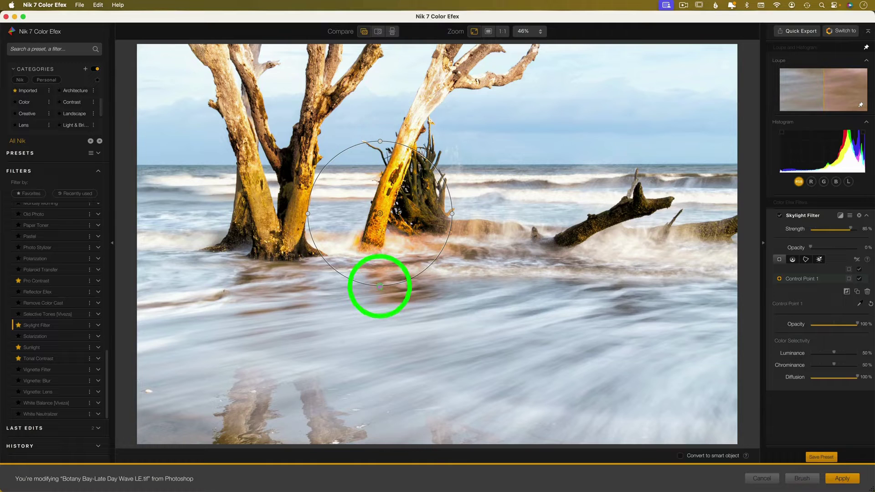
drag(380, 286, 327, 340)
drag(443, 240, 418, 229)
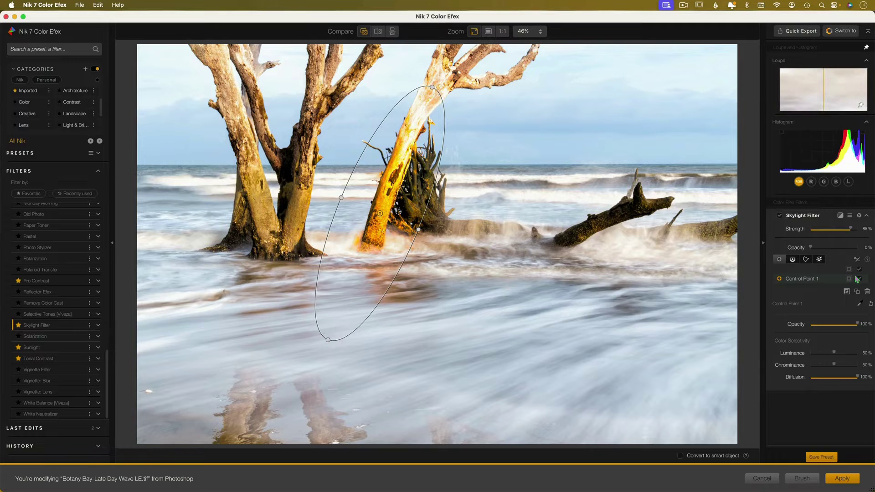
- Delete Control Point 1 and place a wide 0% control-point ellipse across the sky
click(868, 292)
click(509, 271)
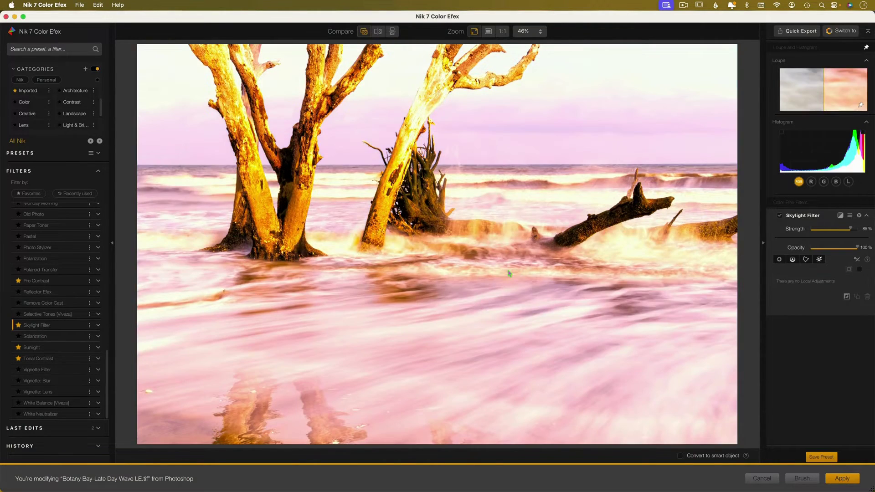
click(779, 259)
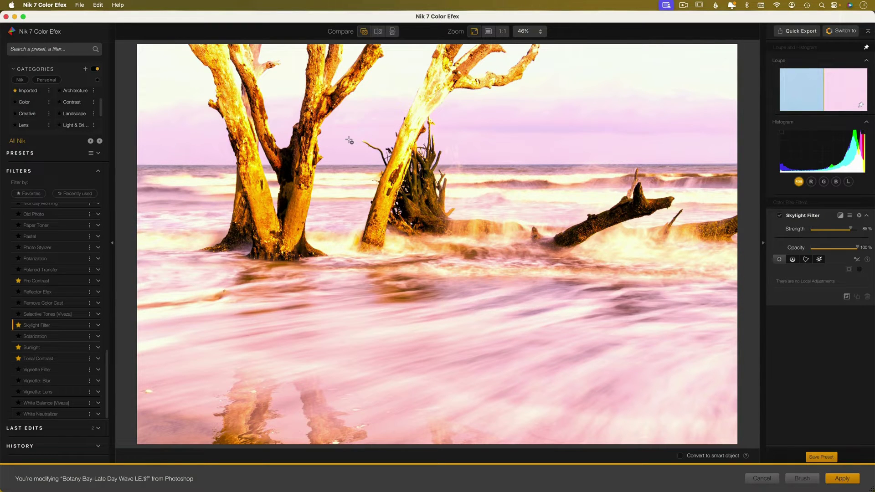
click(349, 141)
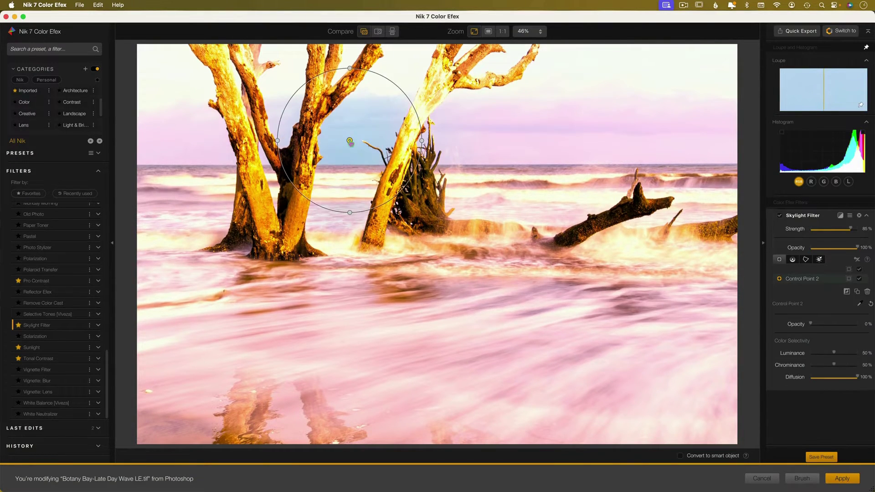
drag(422, 141, 766, 142)
drag(350, 141, 390, 117)
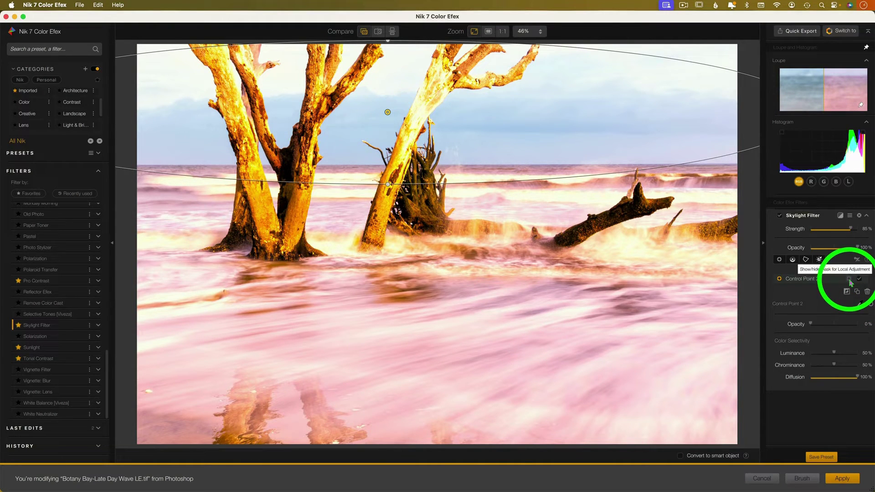
- Show Control Point 2's mask, shorten and raise its ellipse, then delete the point
click(850, 280)
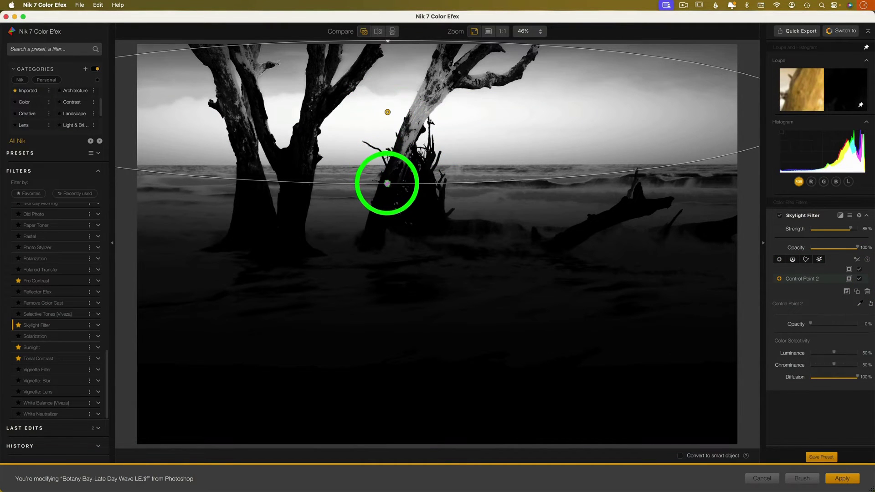
drag(388, 184, 386, 166)
mouse_move(387, 112)
mouse_down()
mouse_move(396, 98)
mouse_move(402, 103)
mouse_up()
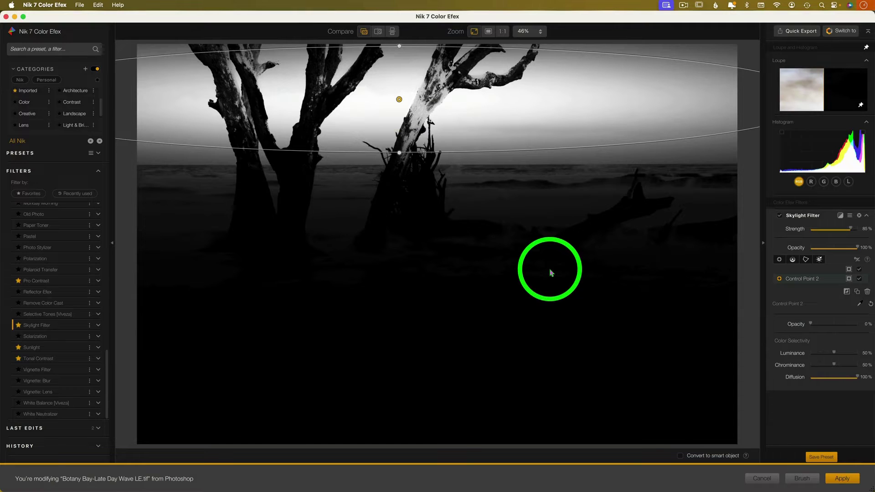
click(867, 291)
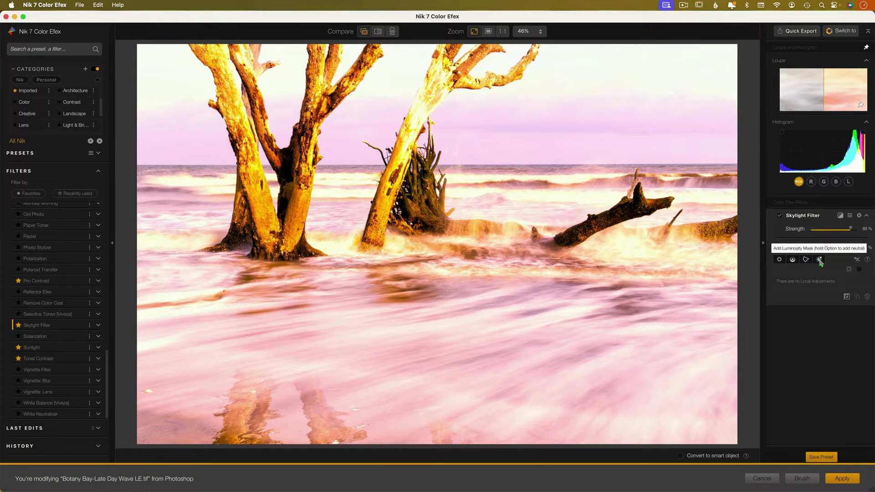
click(820, 260)
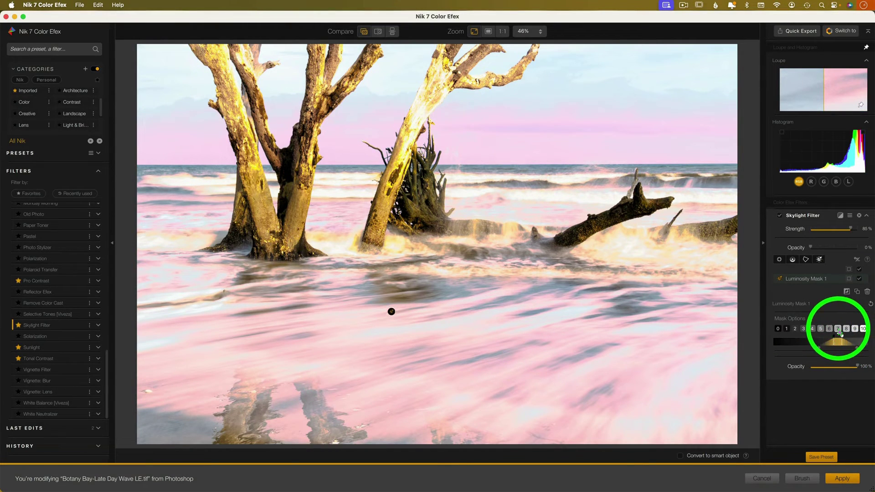
click(823, 331)
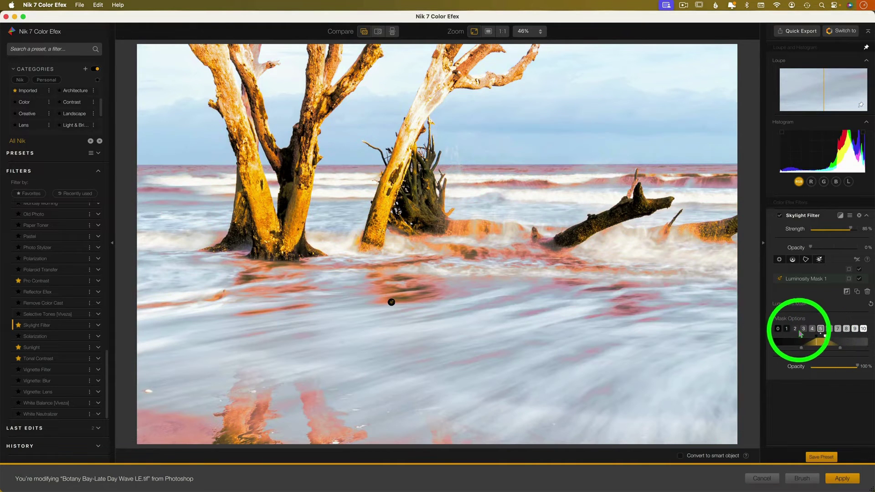
click(796, 330)
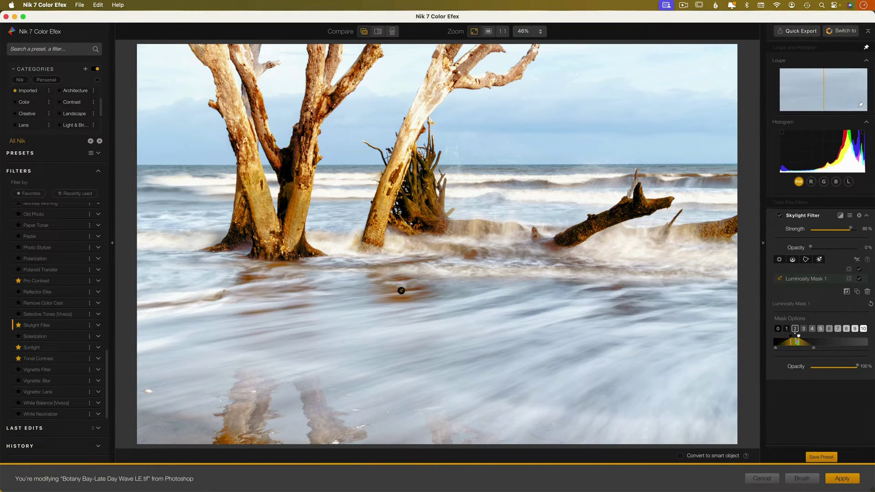
click(786, 329)
click(648, 265)
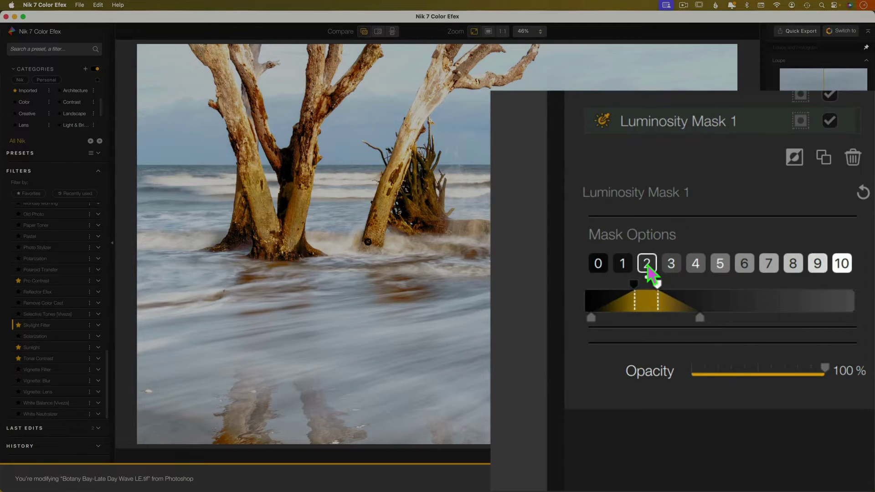
click(846, 269)
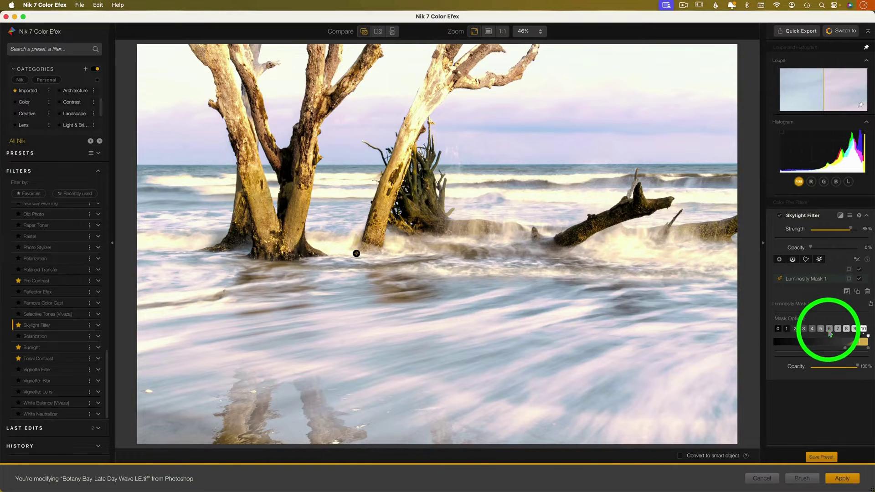
click(822, 330)
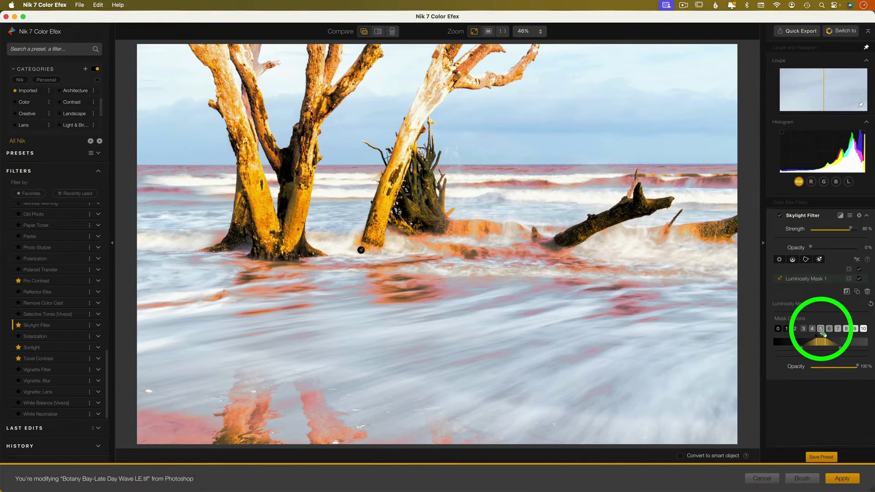
mouse_move(823, 334)
mouse_down()
mouse_move(846, 339)
mouse_move(830, 339)
mouse_up()
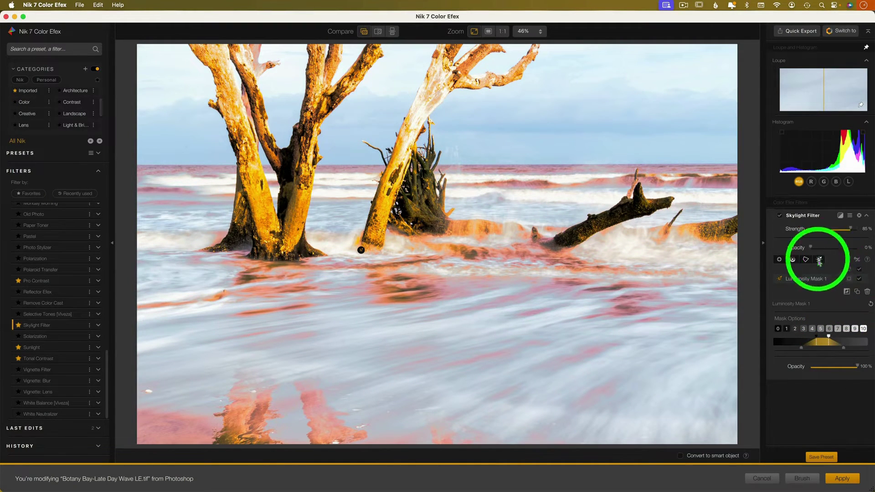
click(868, 291)
click(504, 271)
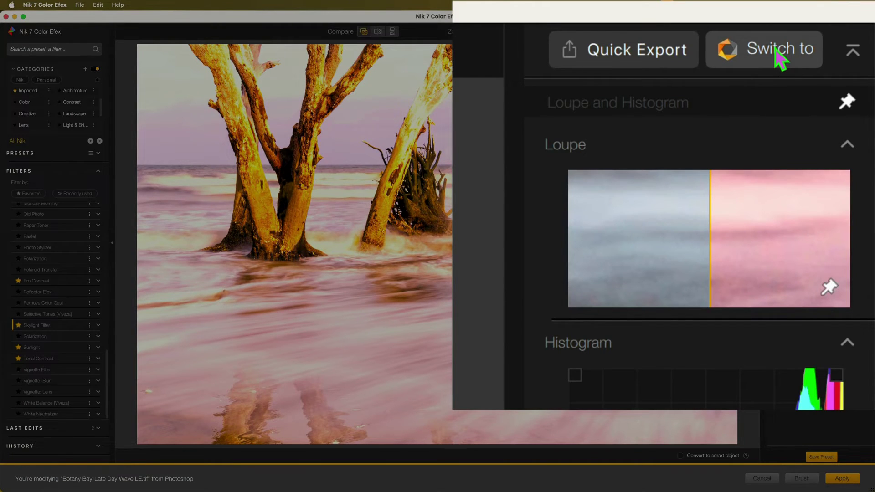
- Open the Switch to list of Nik 7 apps, headed by Silver Efex
click(777, 51)
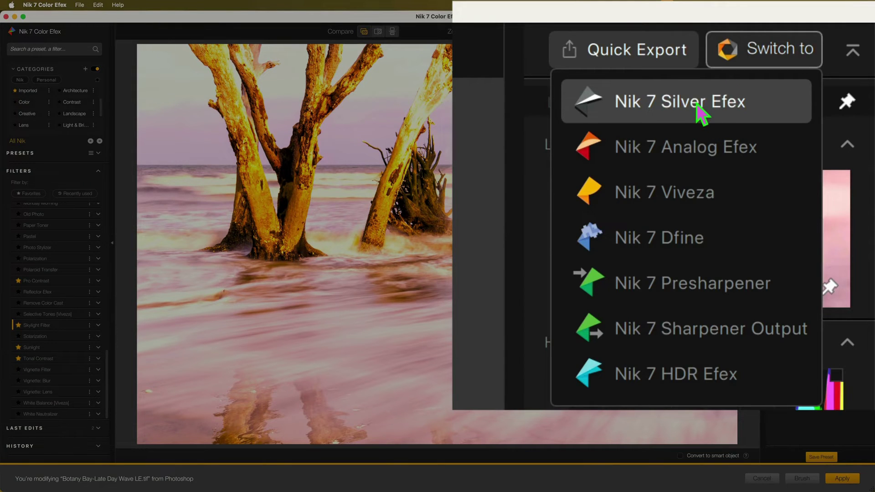
- Send the image to Silver Efex, apply the 027 Soft Sepia preset, and return it to Photoshop
click(821, 50)
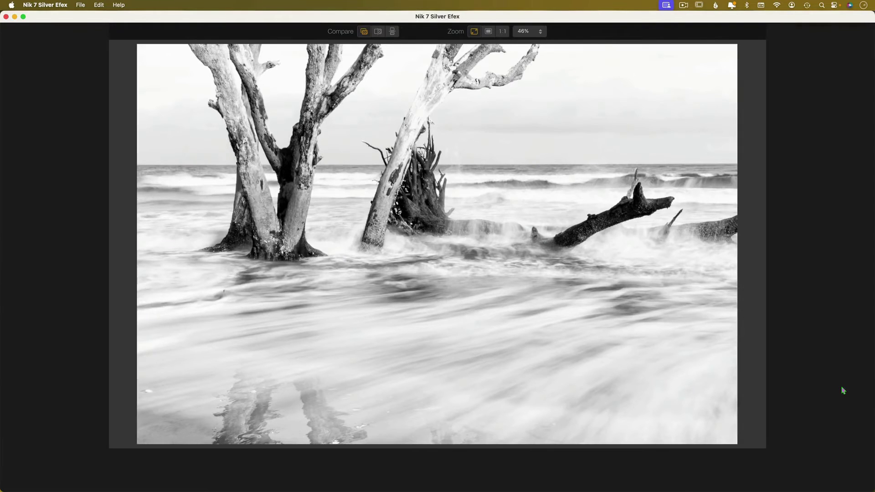
scroll(844, 391, down, 3)
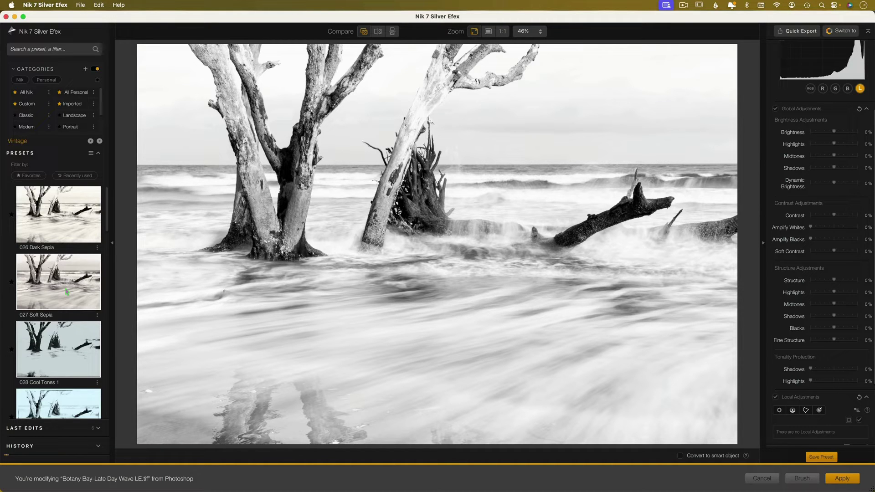
click(66, 275)
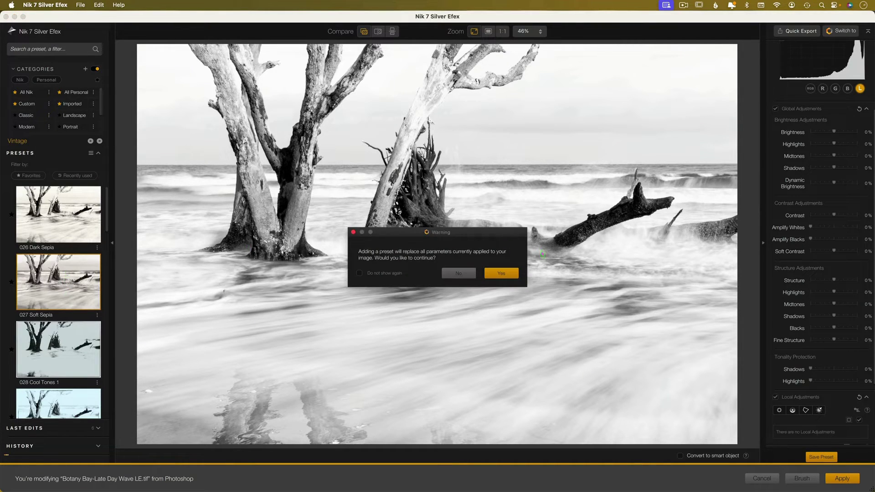
click(501, 273)
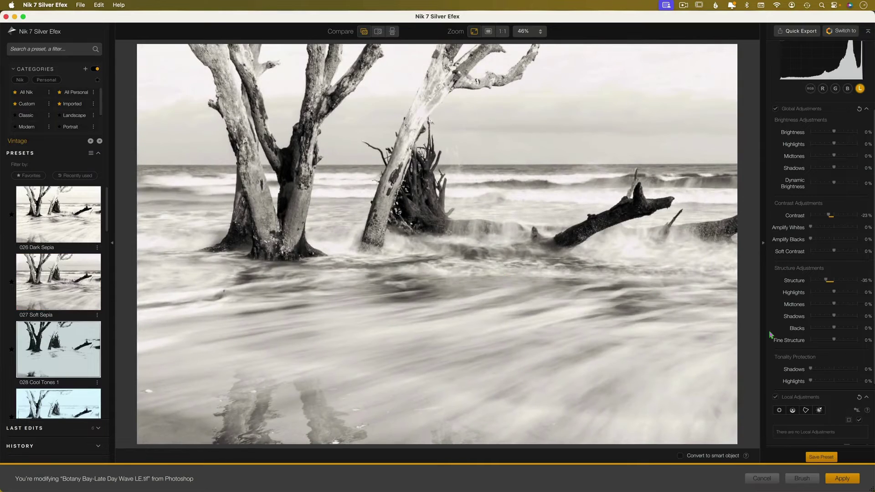
click(843, 479)
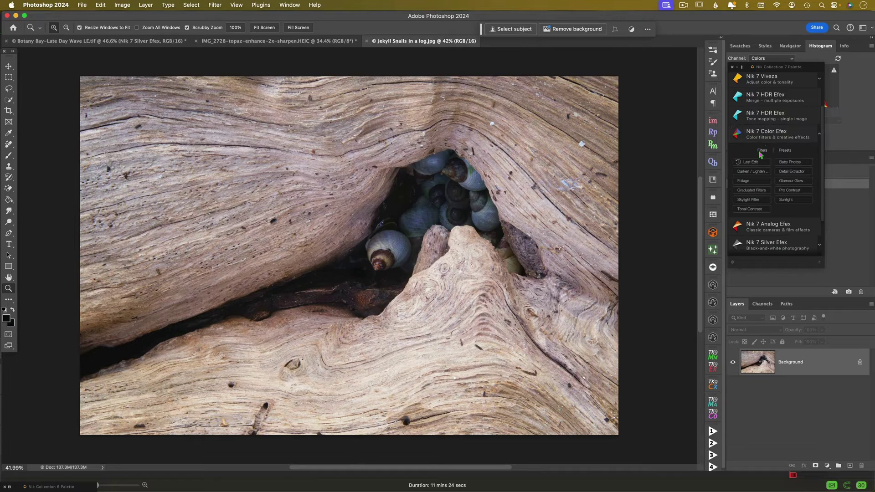
- Open 'Jekyll Snails in a log' in Nik 7 Color Efex from the Nik Collection palette
click(768, 138)
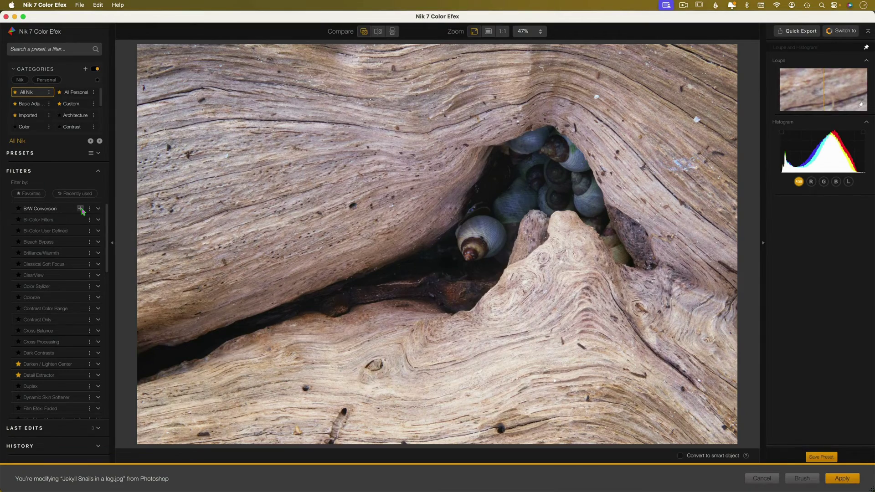
- Apply B/W Conversion and begin a control polygon outlining the snails' cavity
click(81, 209)
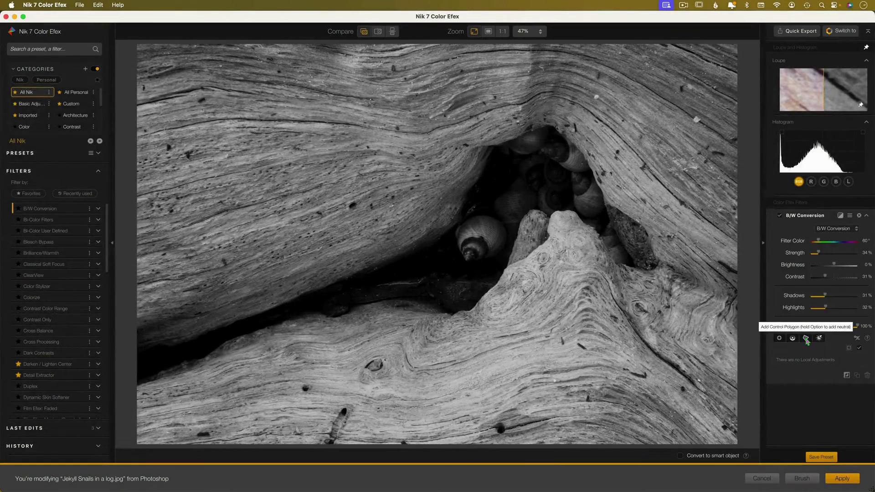
click(807, 339)
click(602, 195)
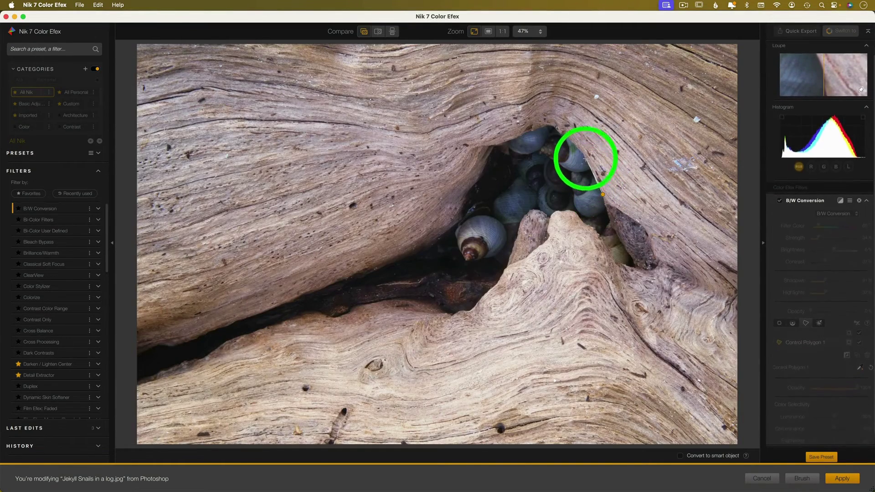
click(582, 152)
click(552, 125)
click(515, 136)
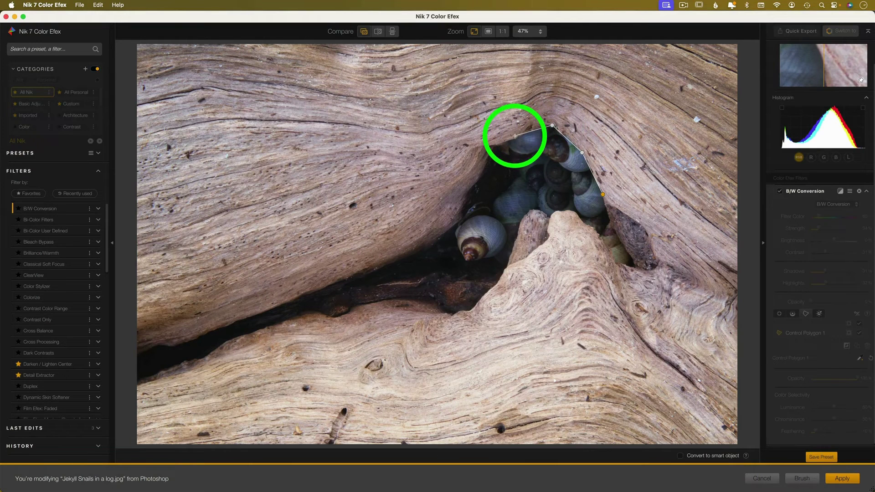
click(493, 145)
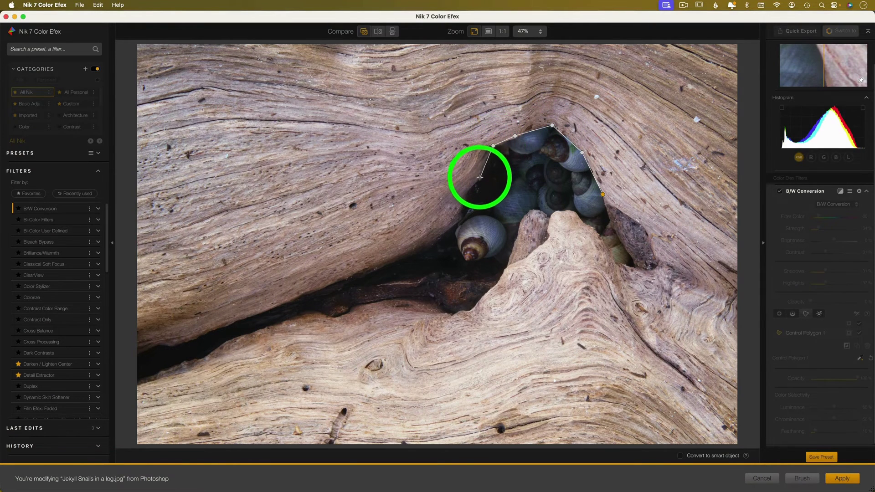
click(479, 177)
click(467, 192)
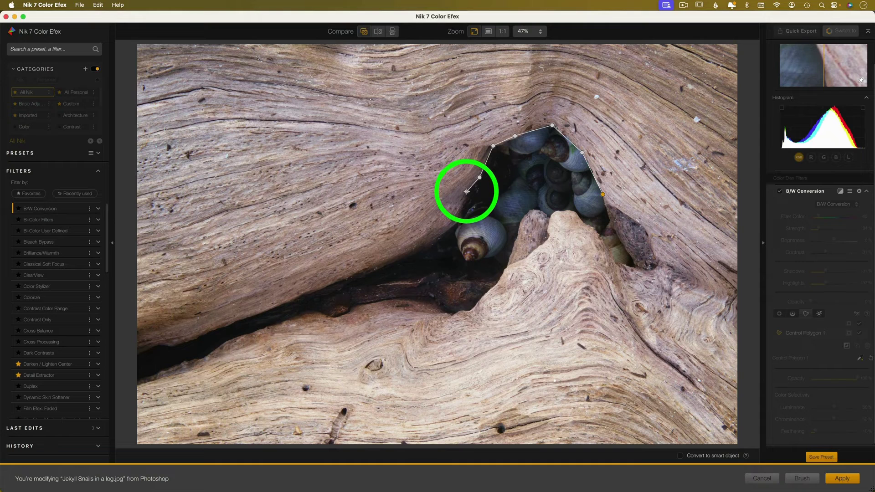
click(461, 218)
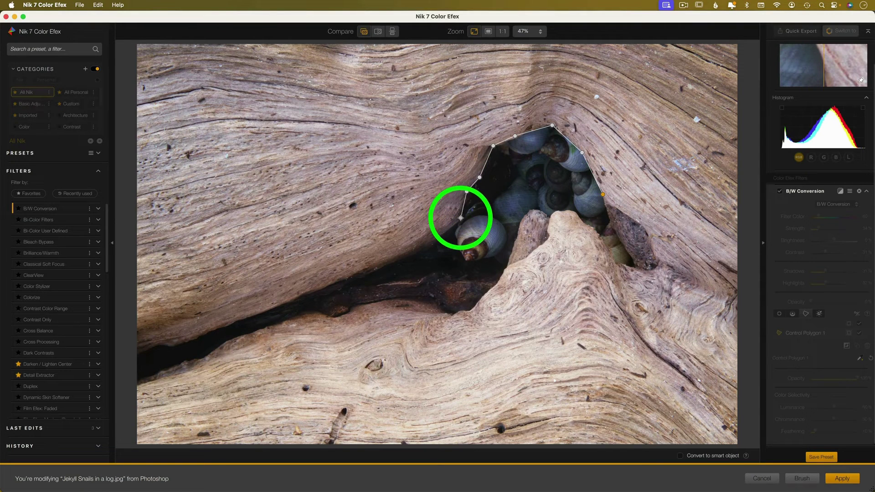
- Extend the polygon along the top and bottom edges of the dark crack
click(424, 249)
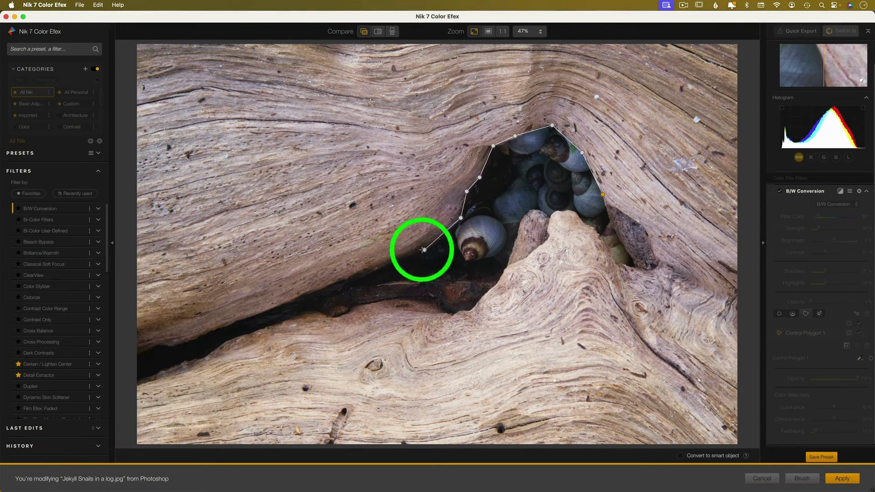
click(334, 286)
click(293, 302)
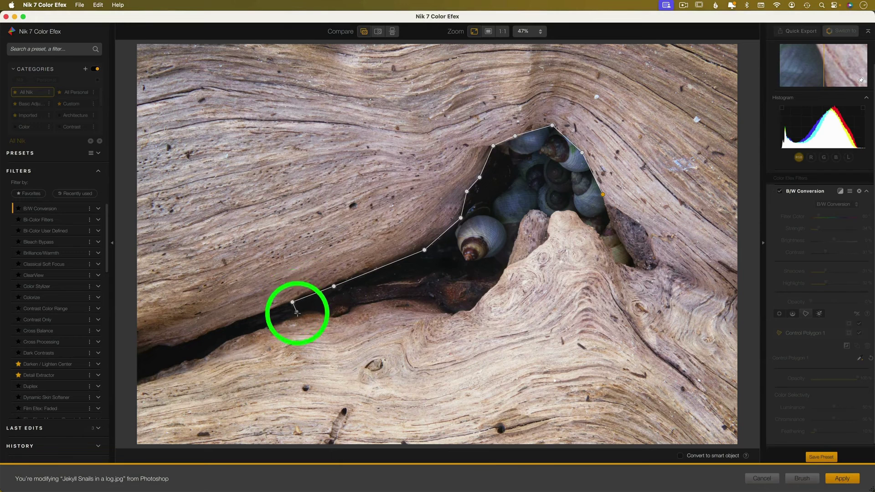
click(298, 319)
click(320, 313)
click(334, 318)
click(349, 314)
click(356, 306)
click(389, 299)
click(452, 314)
click(462, 310)
click(470, 310)
- Carry the outline over the central wood ridge and close the polygon at its start
click(496, 283)
click(505, 268)
click(533, 208)
click(548, 215)
click(560, 210)
click(579, 215)
click(598, 233)
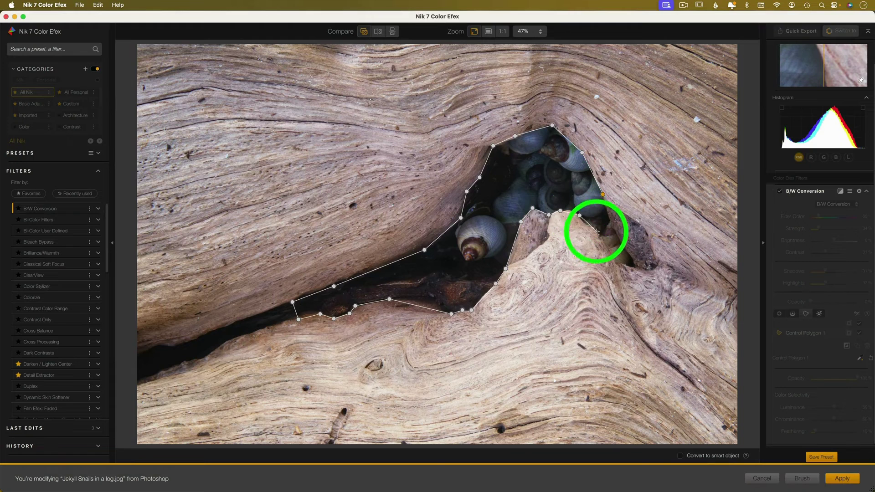
click(614, 257)
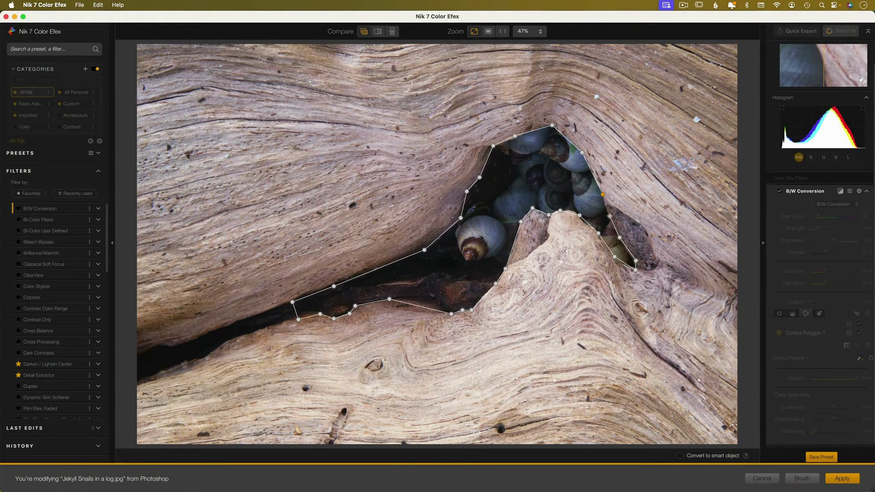
click(603, 194)
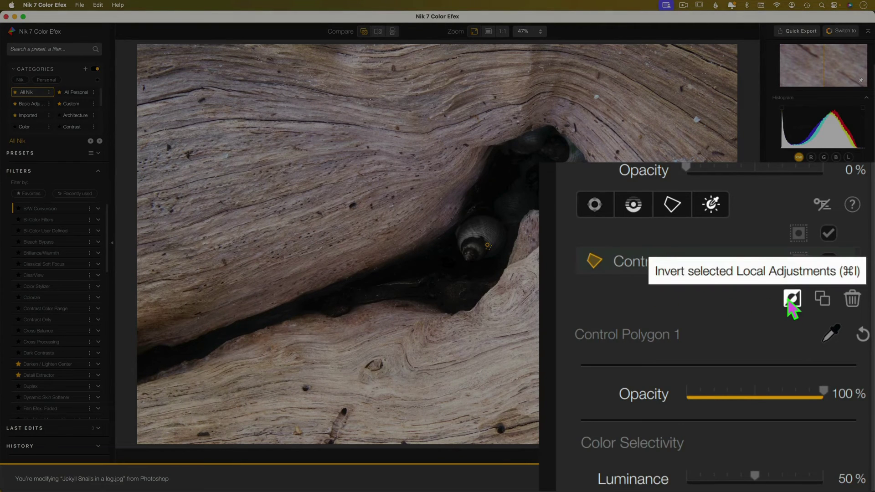
- Invert the polygon so the snails stay coloured, set Luminance to 49%, and enable smart-object conversion
click(791, 301)
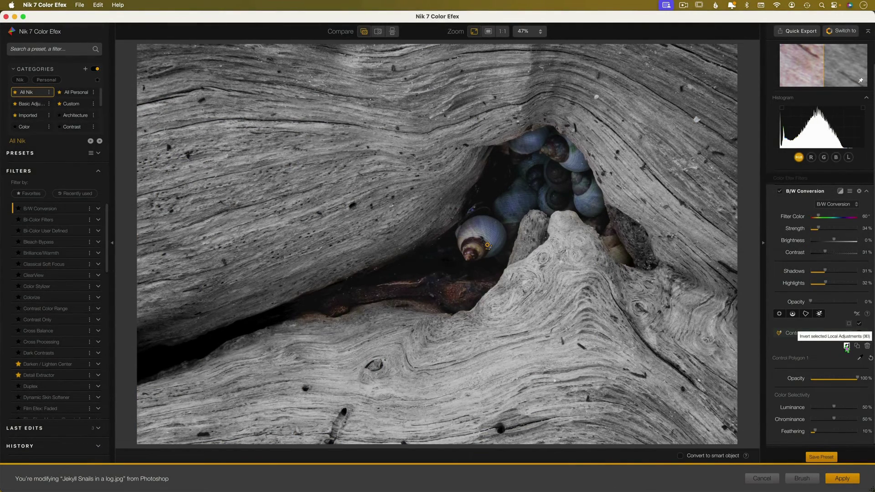
drag(834, 407, 833, 407)
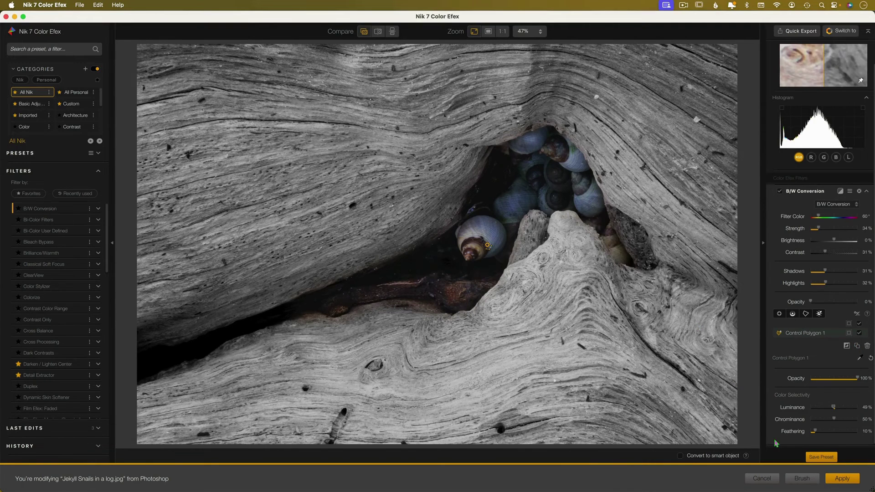
click(680, 456)
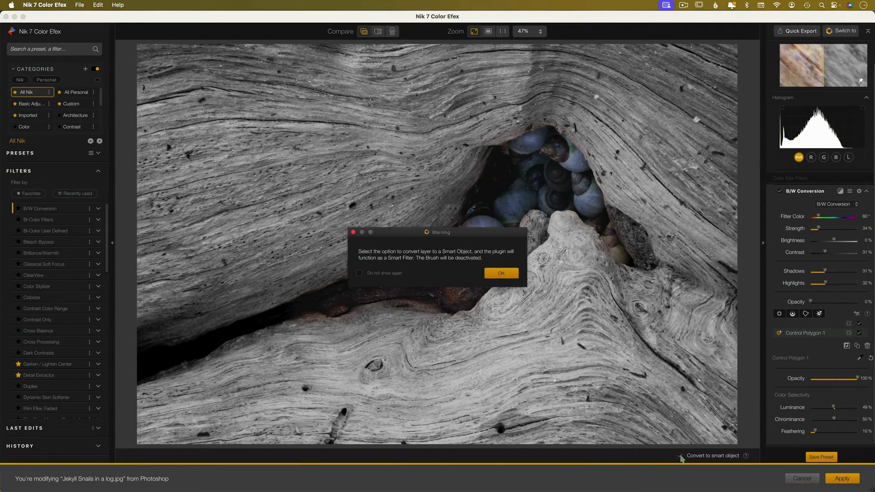
click(501, 275)
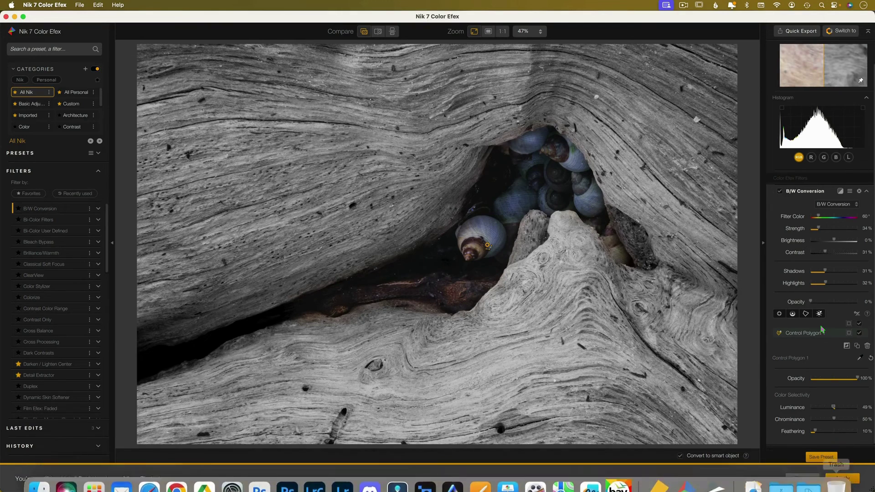
- Apply to Photoshop, then reopen the Nik 7 Color Efex smart filter from the Layers panel
click(842, 478)
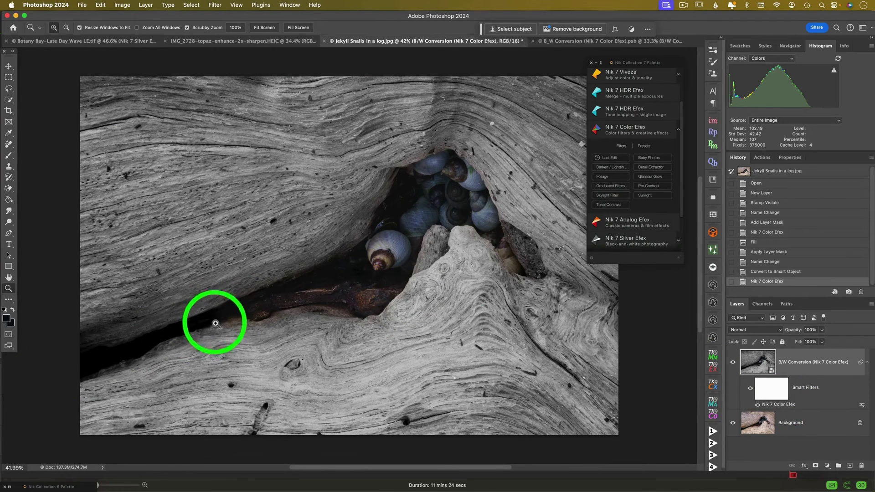
double_click(800, 407)
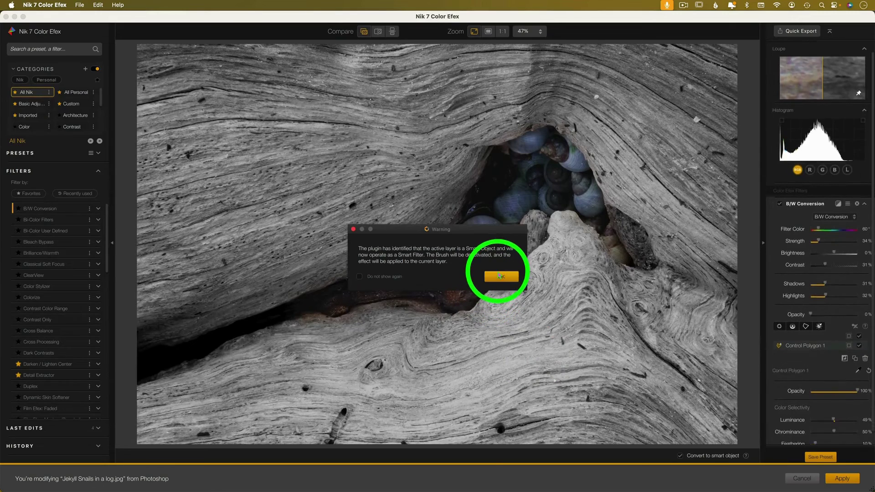
- Dismiss the Smart Filter warning to resume editing the snails photo
click(501, 277)
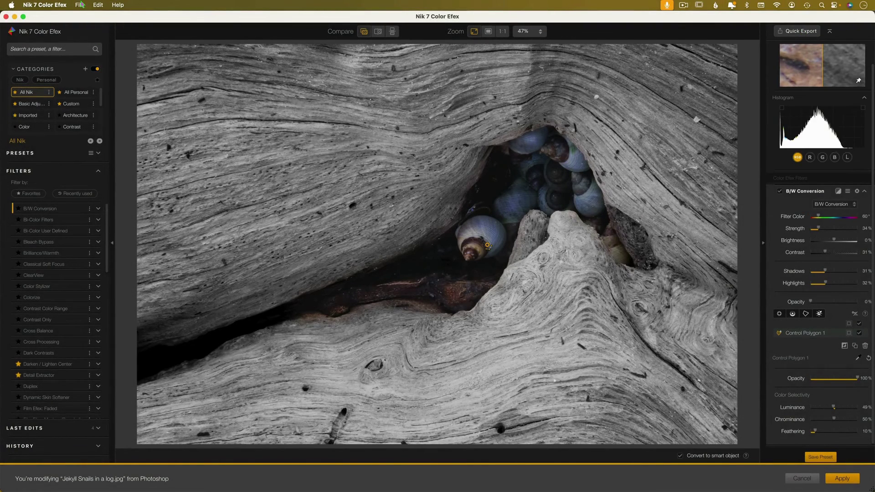
- In Export preferences, set TIFF to 16-bit with no compression, then make JPEG at 80% the quick export
click(51, 5)
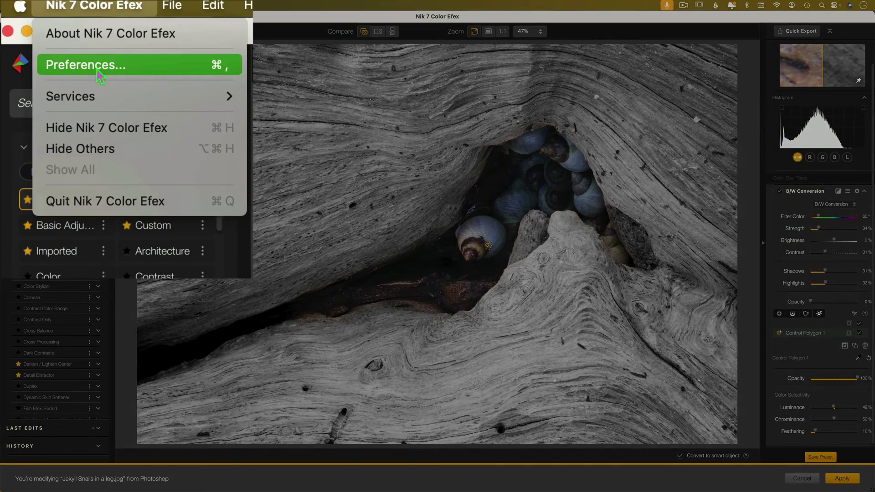
click(99, 73)
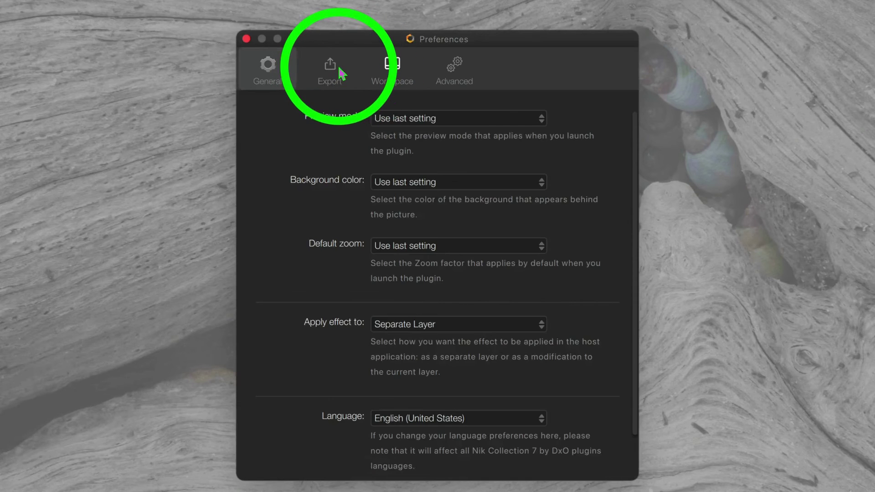
click(384, 151)
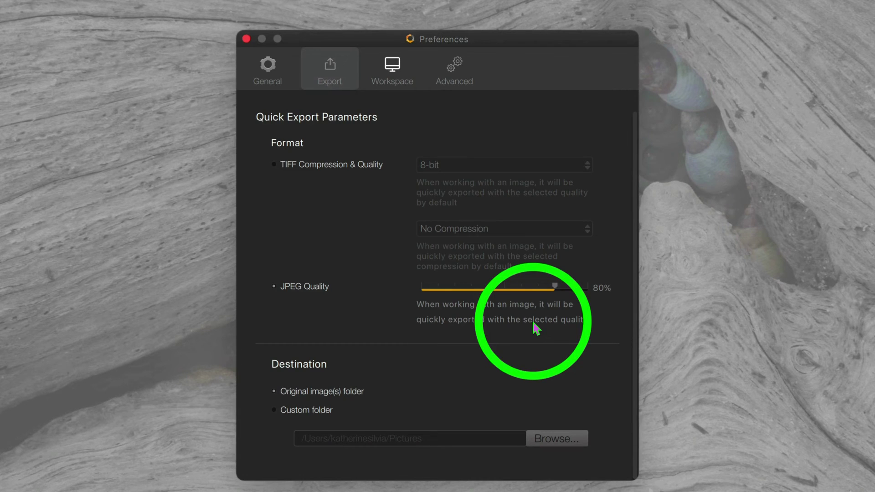
click(287, 171)
click(490, 173)
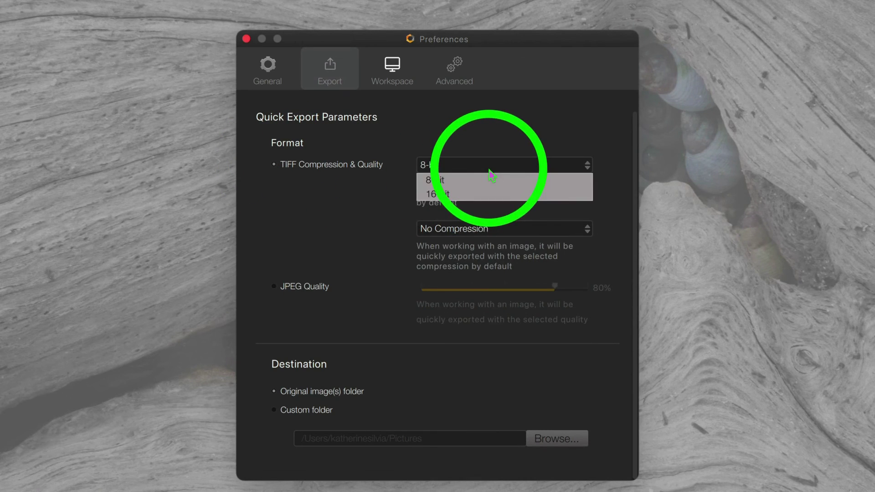
click(488, 195)
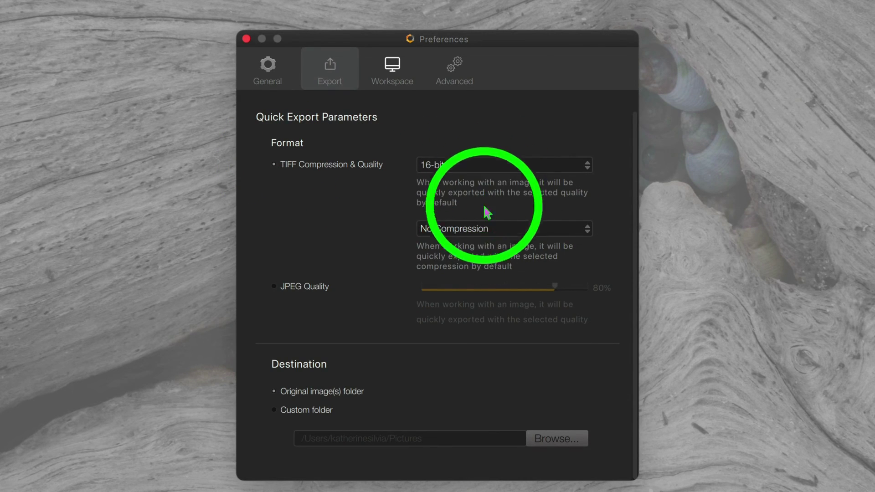
click(495, 231)
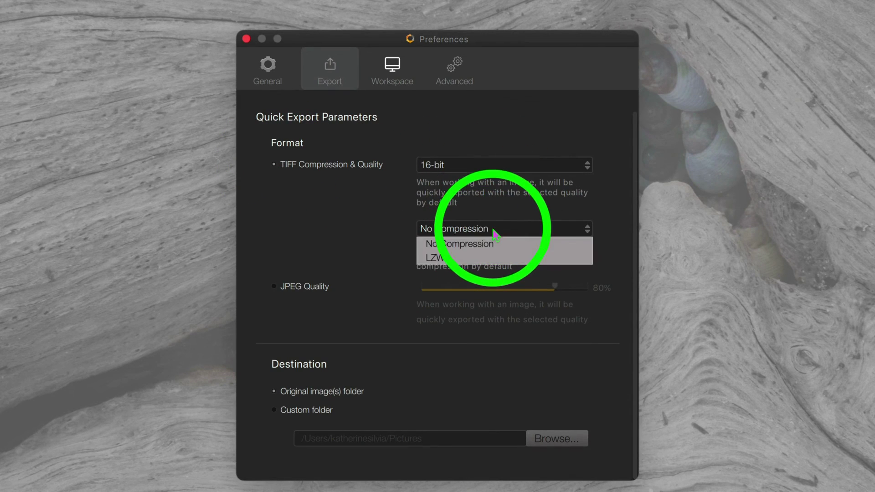
click(297, 307)
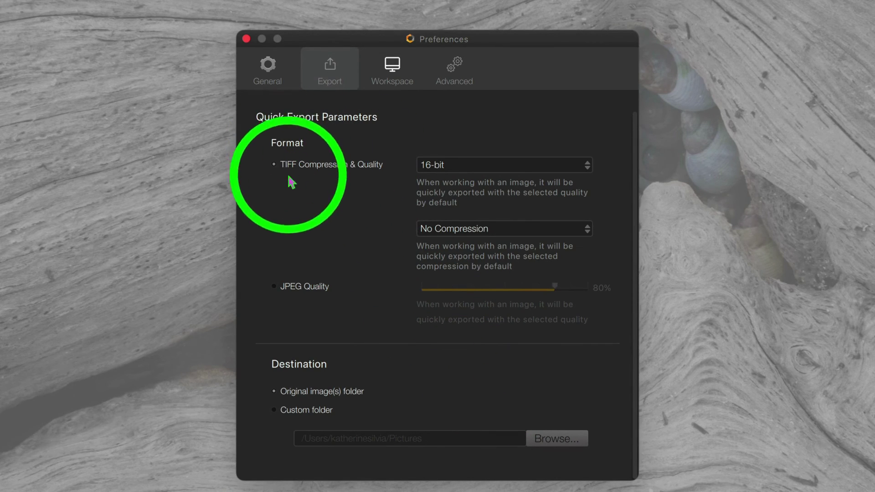
click(276, 296)
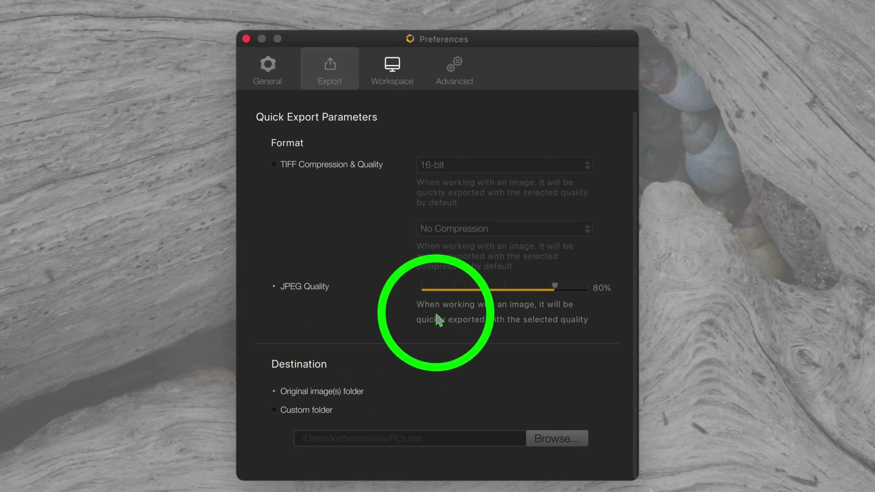
click(247, 40)
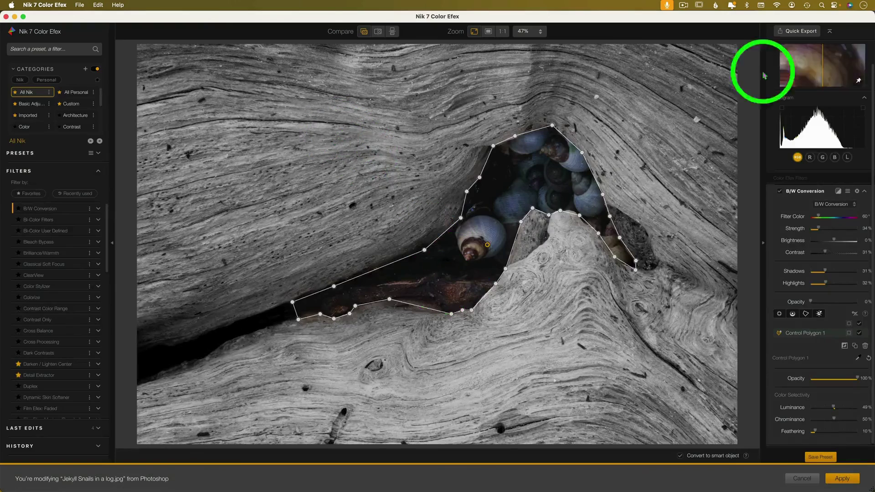